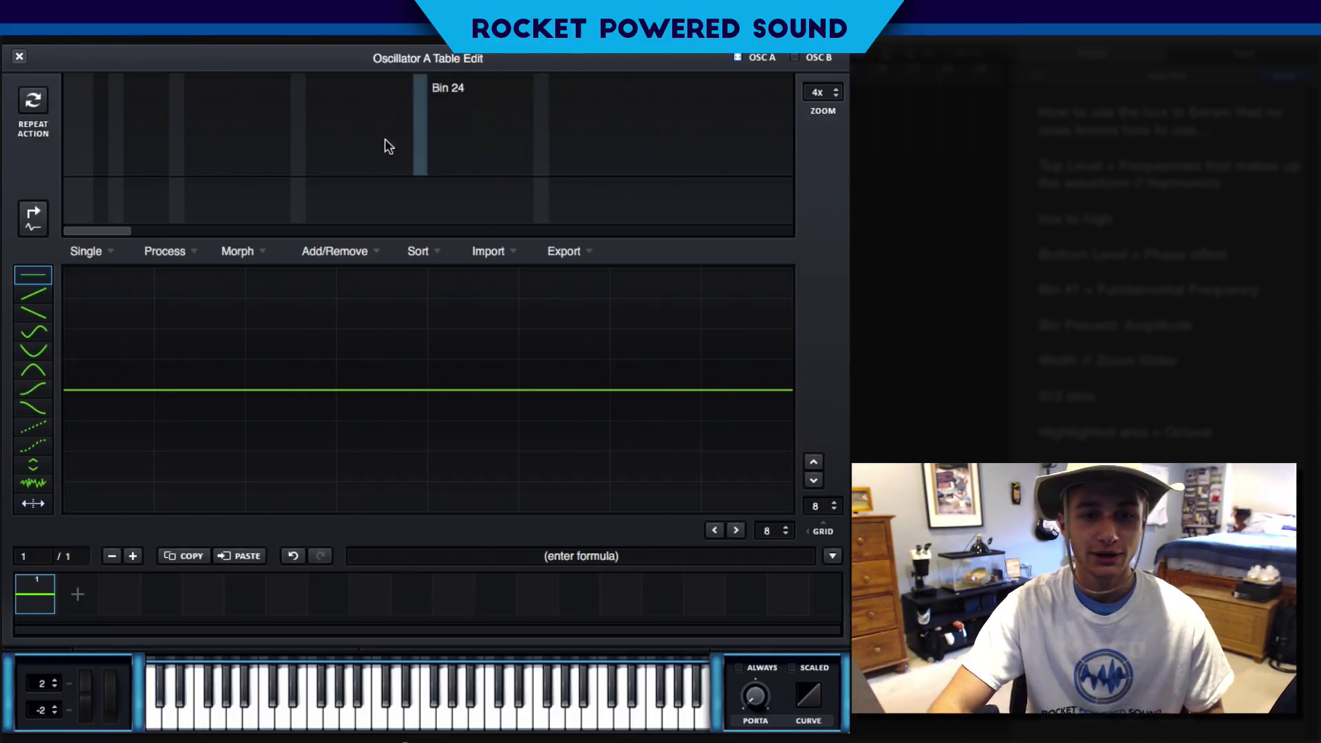
# Step: Clear all harmonic bins of oscillator A's wavetable frame
pyautogui.scroll(4, 817, 92)
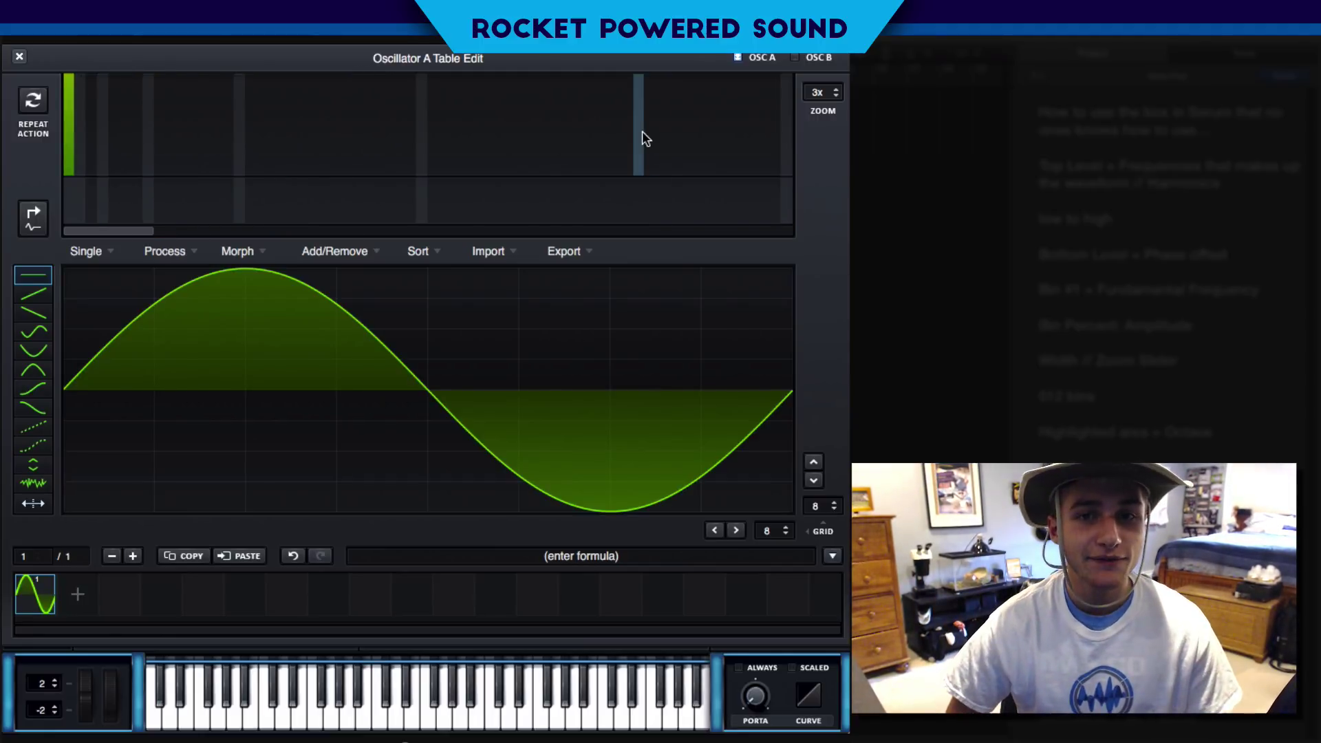
pyautogui.rightClick(501, 97)
pyautogui.click(580, 171)
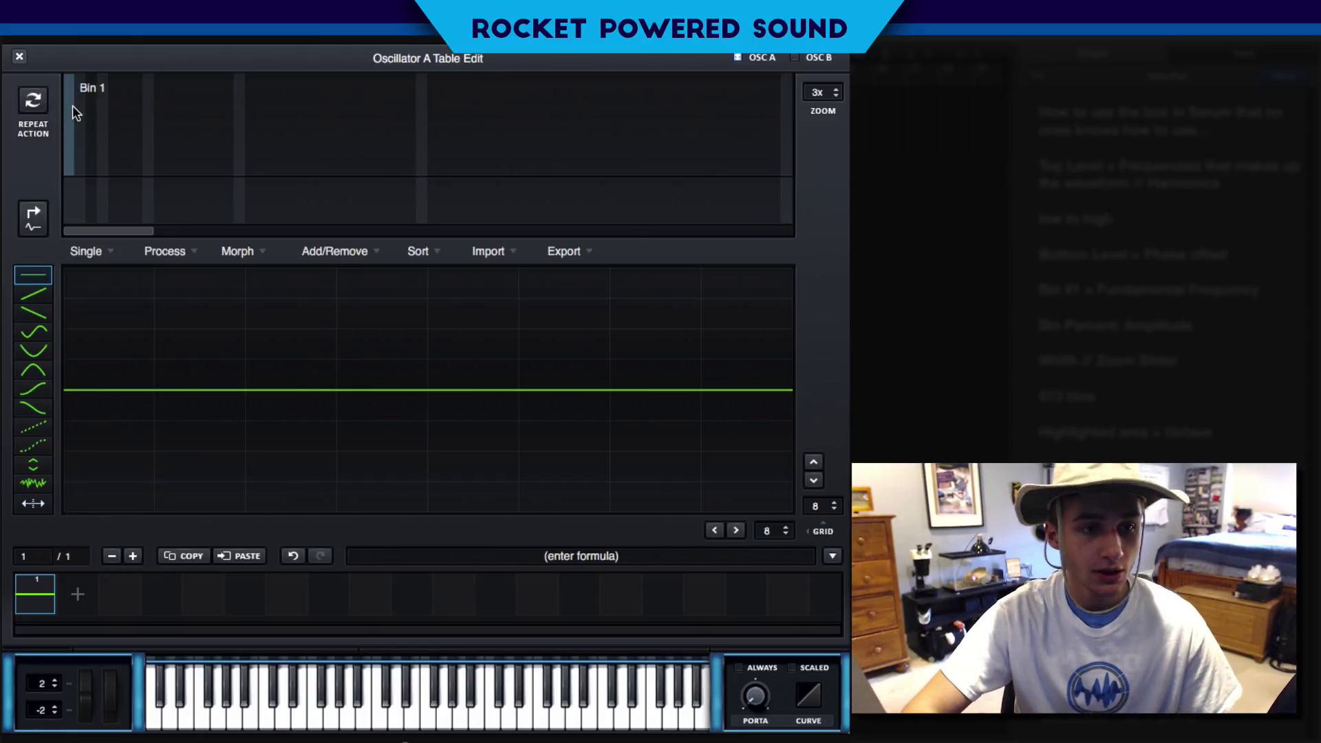
# Step: Raise bin 1 to full magnitude, and try shifting its phase by about half a cycle before resetting the phase to zero
pyautogui.moveTo(72, 105)
pyautogui.mouseDown()
pyautogui.moveTo(72, 68)
pyautogui.moveTo(69, 150)
pyautogui.moveTo(73, 98)
pyautogui.moveTo(113, 95)
pyautogui.moveTo(64, 94)
pyautogui.moveTo(116, 198)
pyautogui.moveTo(77, 186)
pyautogui.mouseUp()
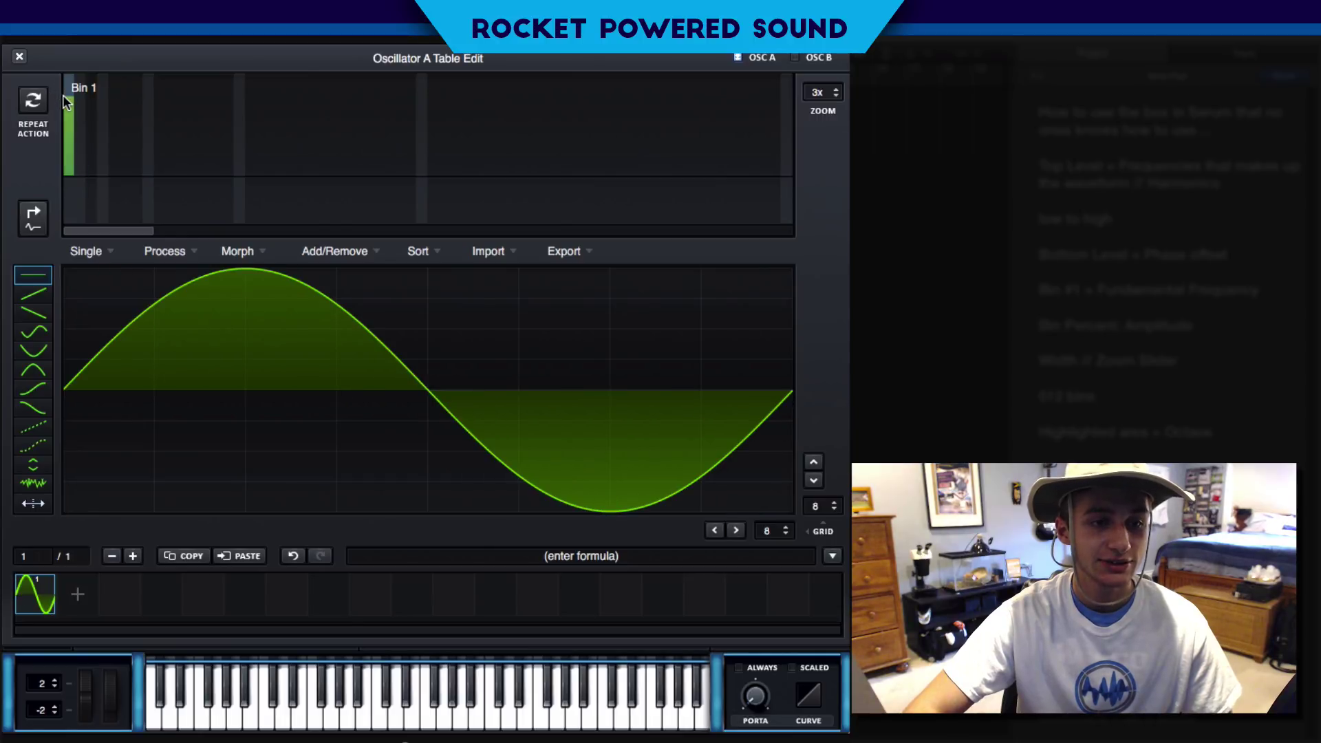
pyautogui.moveTo(63, 96); pyautogui.dragTo(72, 66)
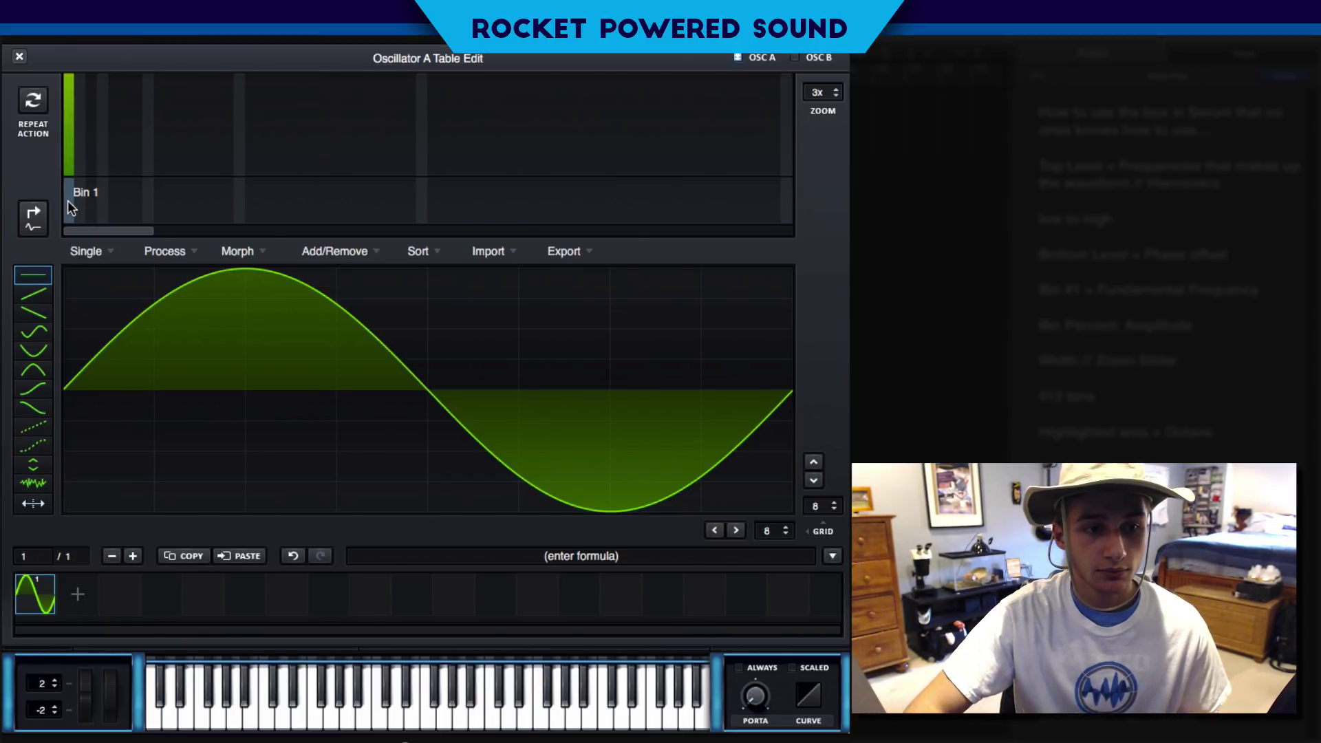
pyautogui.moveTo(69, 209); pyautogui.dragTo(101, 215)
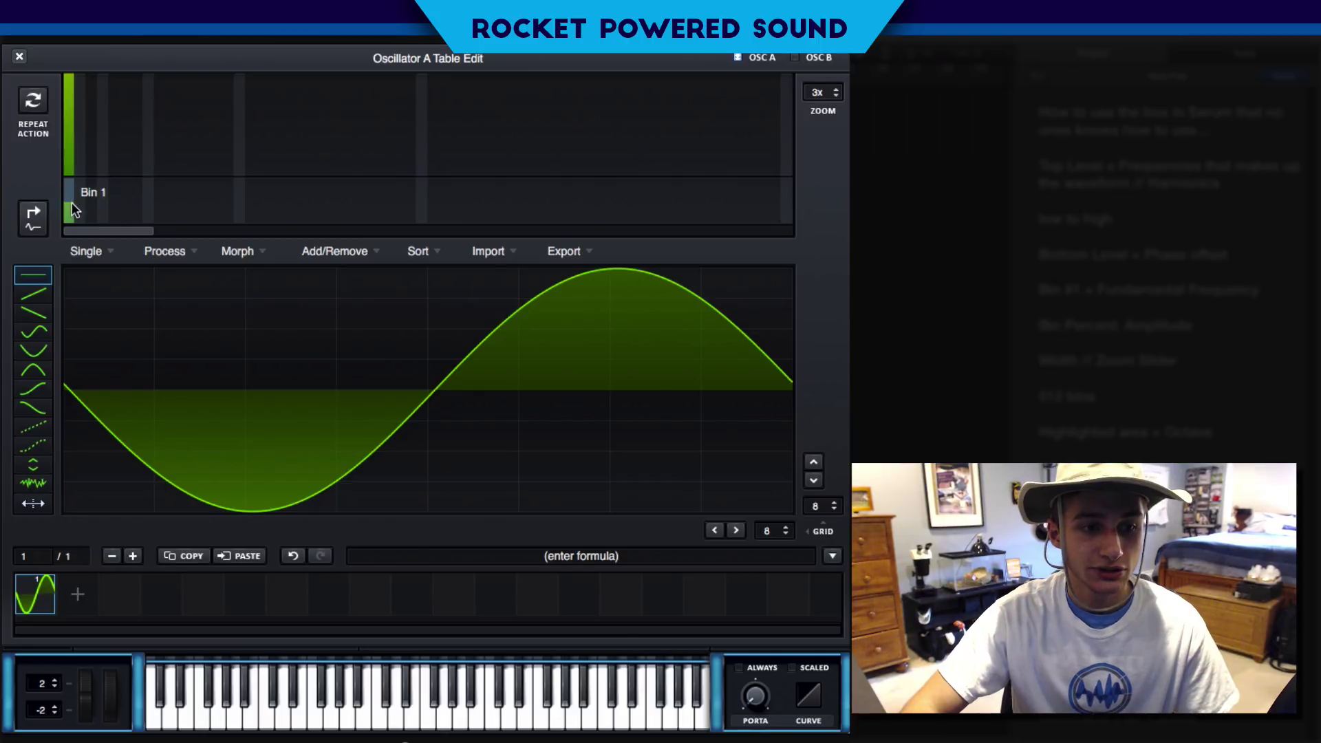
pyautogui.moveTo(71, 206)
pyautogui.mouseDown()
pyautogui.moveTo(71, 189)
pyautogui.moveTo(69, 224)
pyautogui.mouseUp()
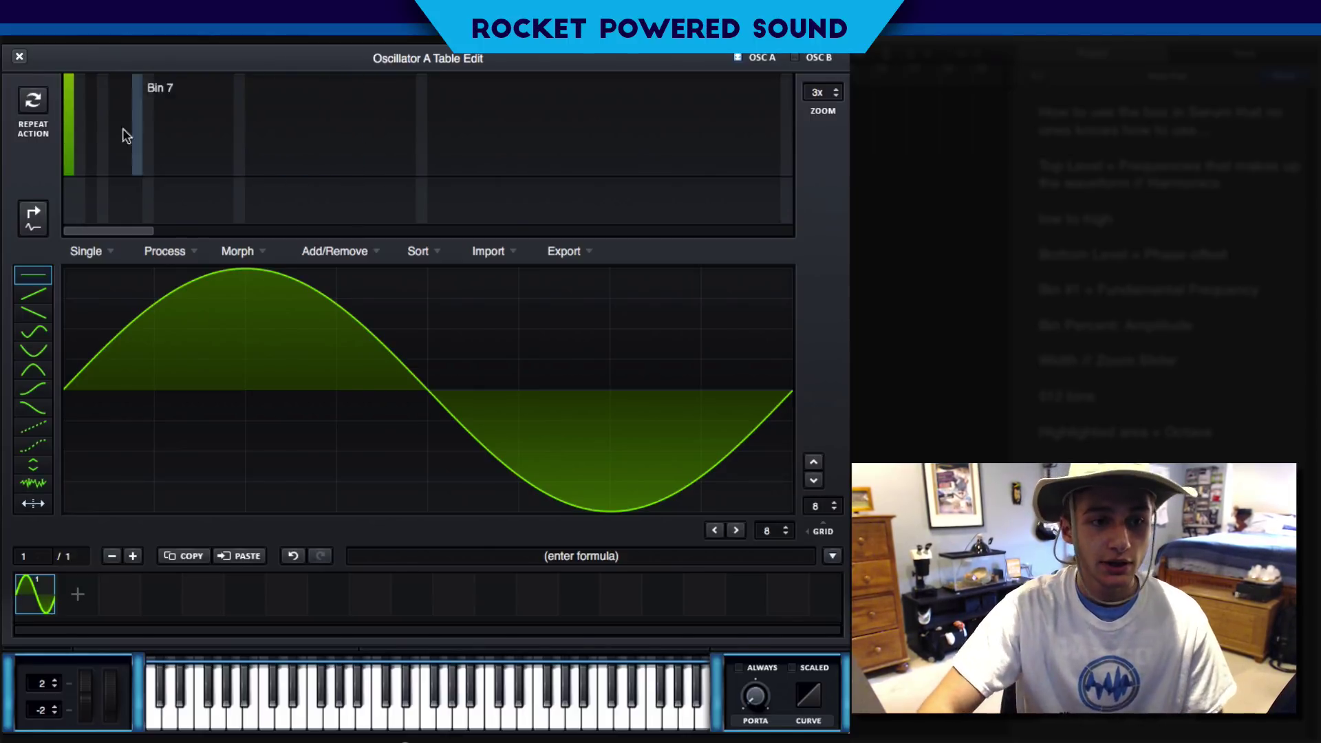
# Step: Replace the bin 1 harmonic with bin 2 at full magnitude, and try a full phase offset on bin 9 before resetting it
pyautogui.moveTo(69, 124); pyautogui.dragTo(69, 175)
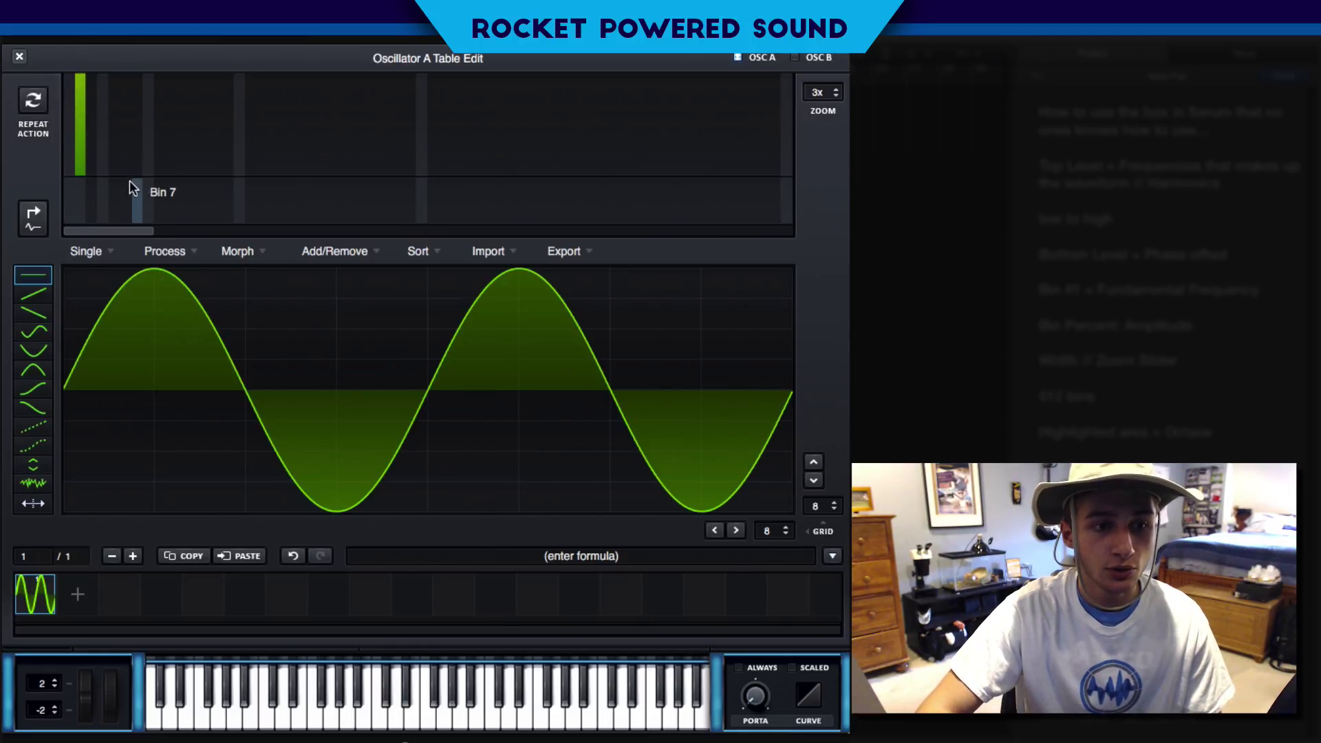
pyautogui.moveTo(160, 190); pyautogui.dragTo(165, 177)
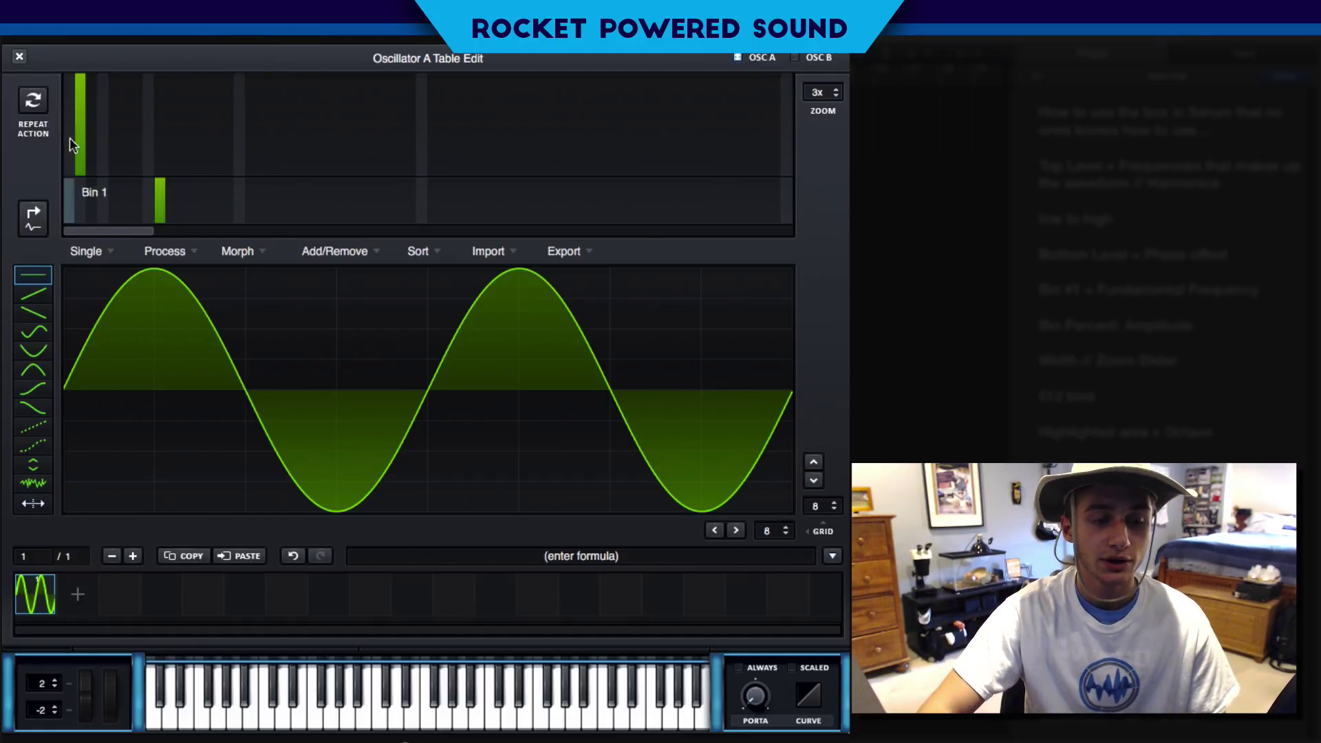
pyautogui.moveTo(159, 182); pyautogui.dragTo(161, 224)
# Step: Lower bin 2's magnitude to zero so the frame has no harmonics
pyautogui.moveTo(95, 144); pyautogui.dragTo(89, 229)
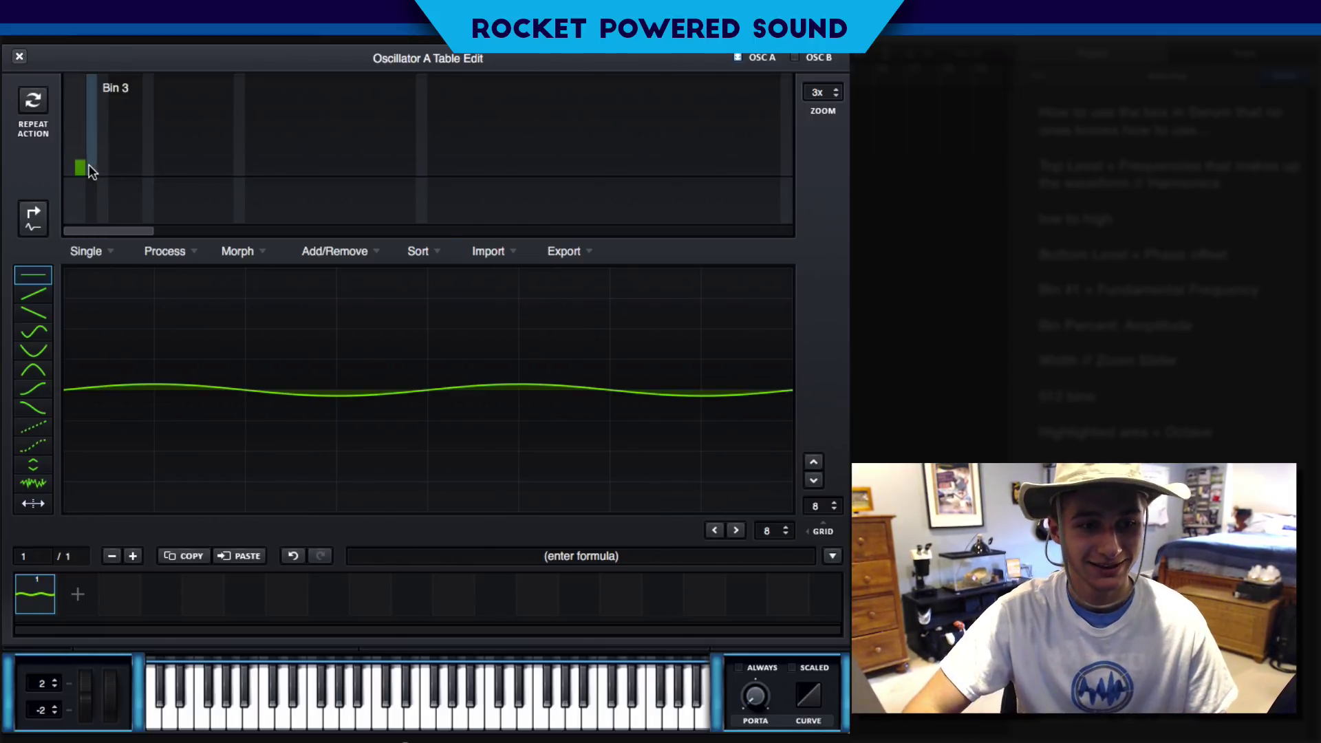
pyautogui.moveTo(83, 168); pyautogui.dragTo(85, 197)
# Step: Try the harmonic bin display at 8x zoom and at its minimum zoom, and settle on 4x
pyautogui.moveTo(819, 93); pyautogui.dragTo(818, 69)
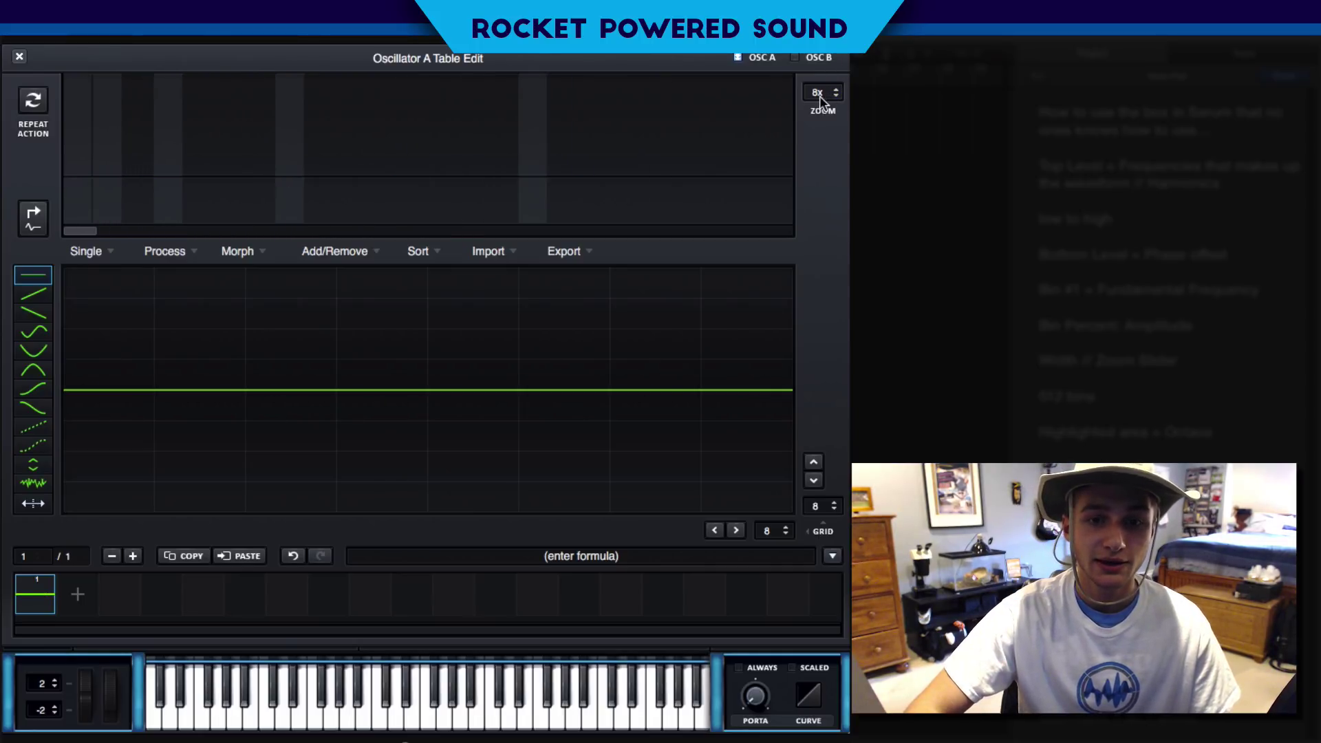
pyautogui.moveTo(819, 101); pyautogui.dragTo(808, 330)
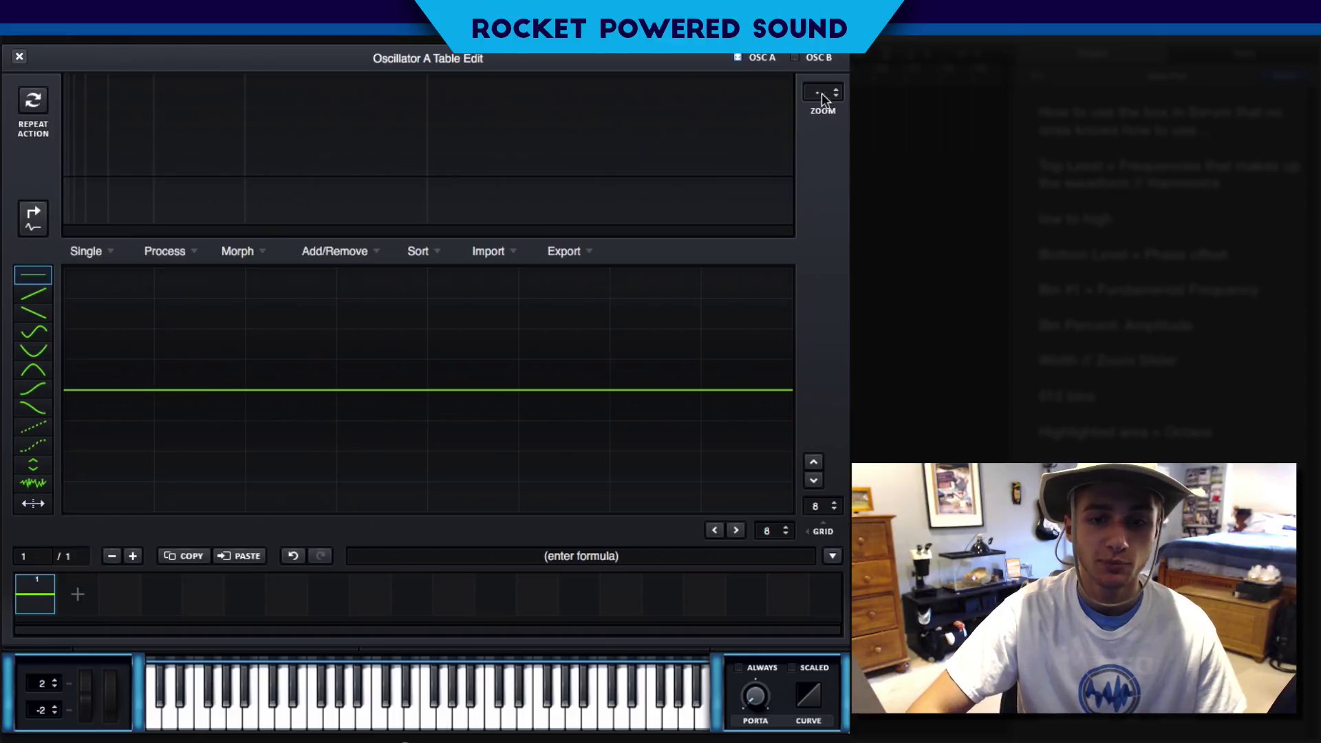
pyautogui.moveTo(822, 92); pyautogui.dragTo(823, 49)
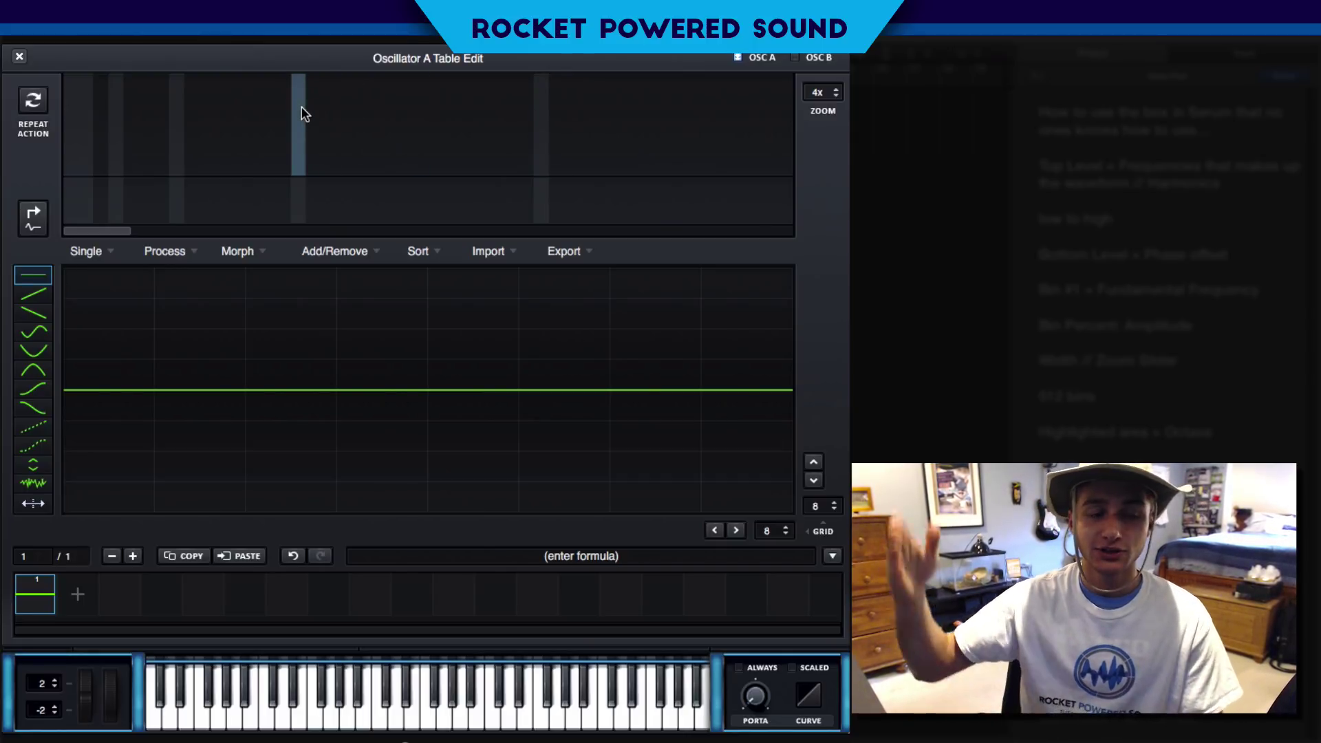
# Step: Try the octave bins 1, 2, 4 and 8 one at a time, raising each to full magnitude and clearing it
pyautogui.moveTo(72, 114); pyautogui.dragTo(68, 52)
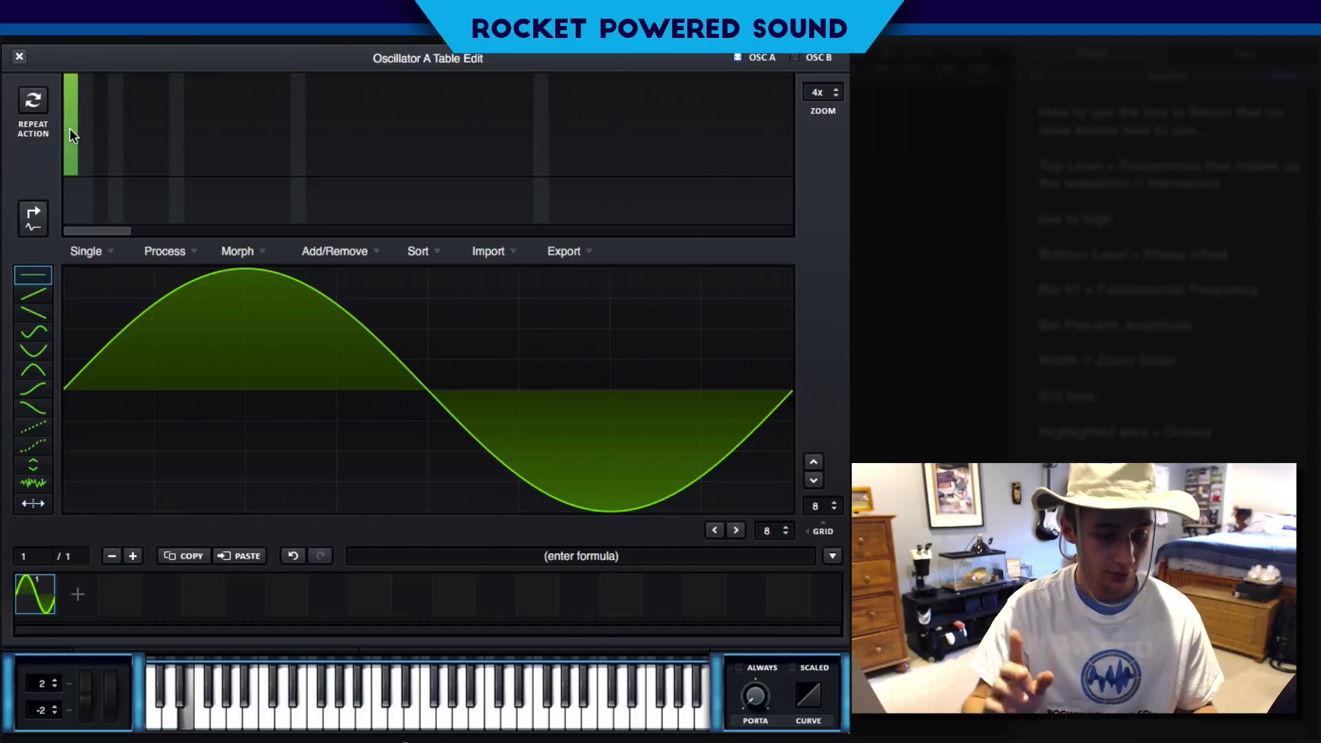
pyautogui.moveTo(67, 134); pyautogui.dragTo(87, 207)
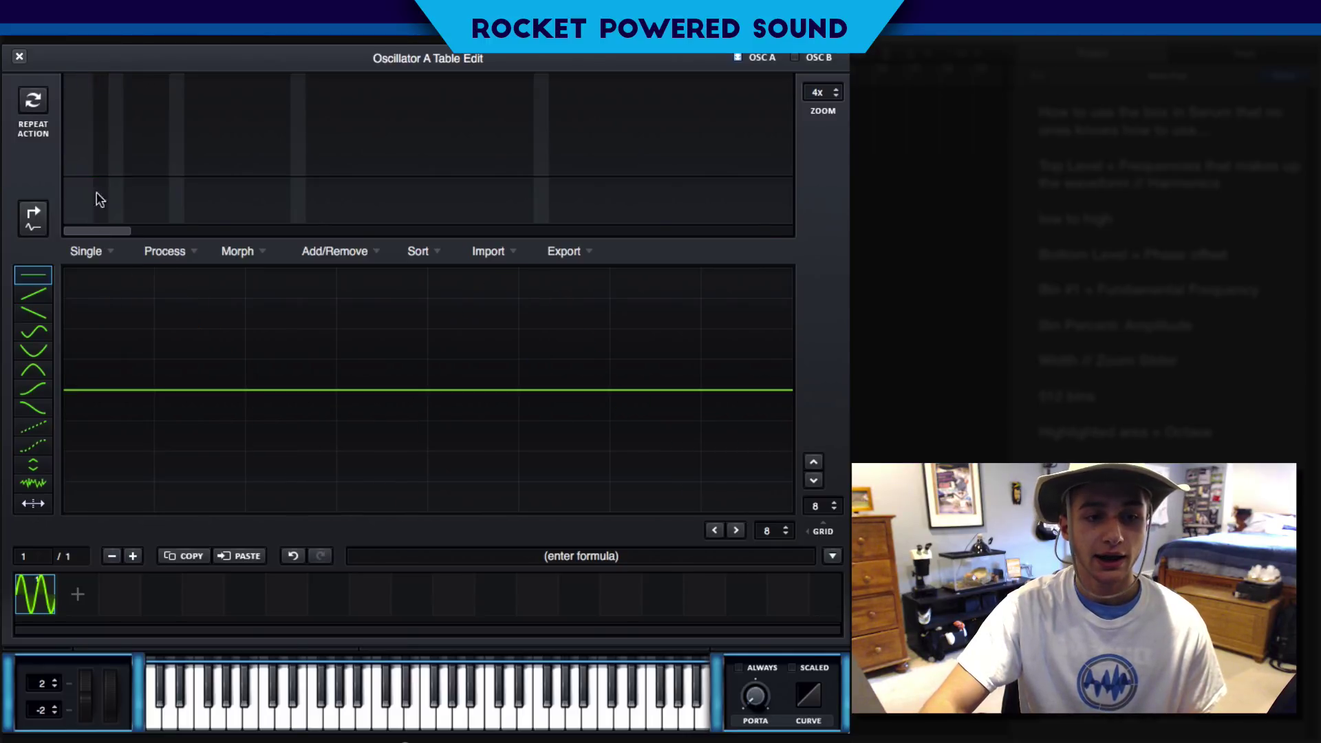
pyautogui.moveTo(113, 159); pyautogui.dragTo(114, 187)
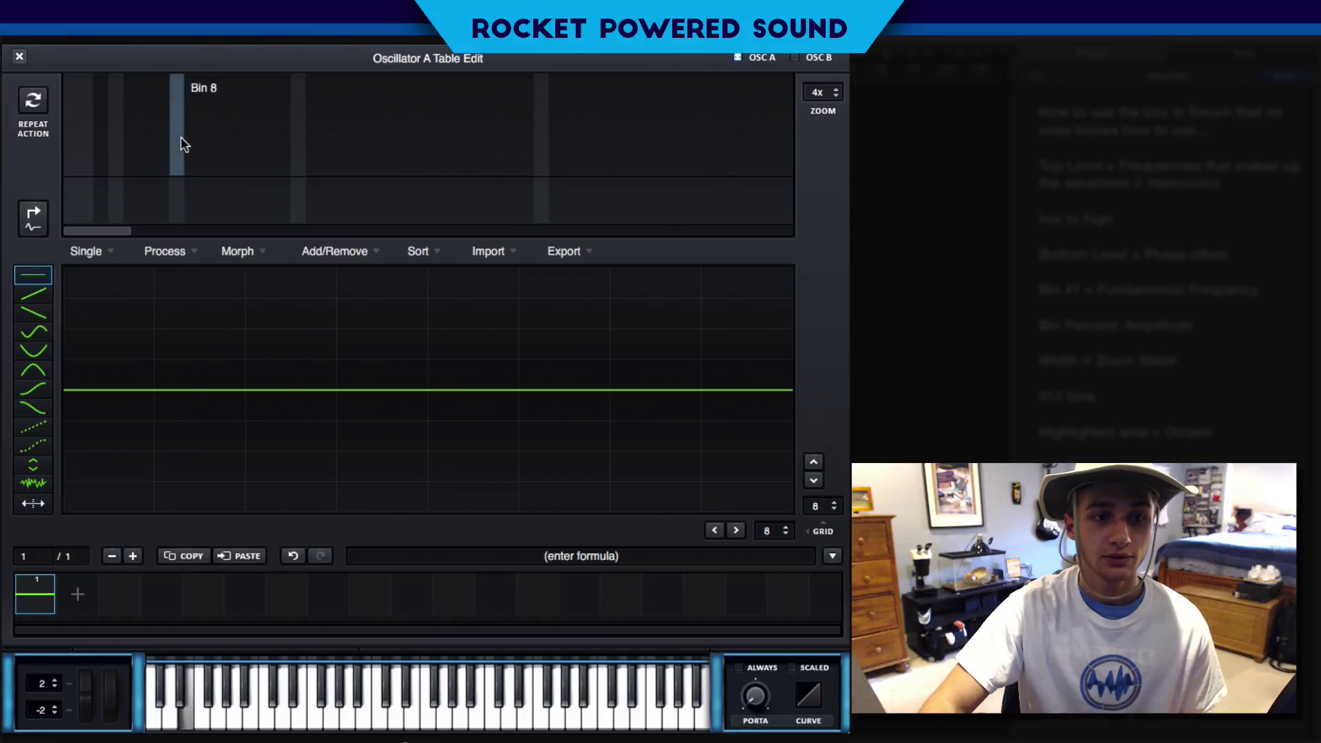
pyautogui.moveTo(179, 135); pyautogui.dragTo(176, 65)
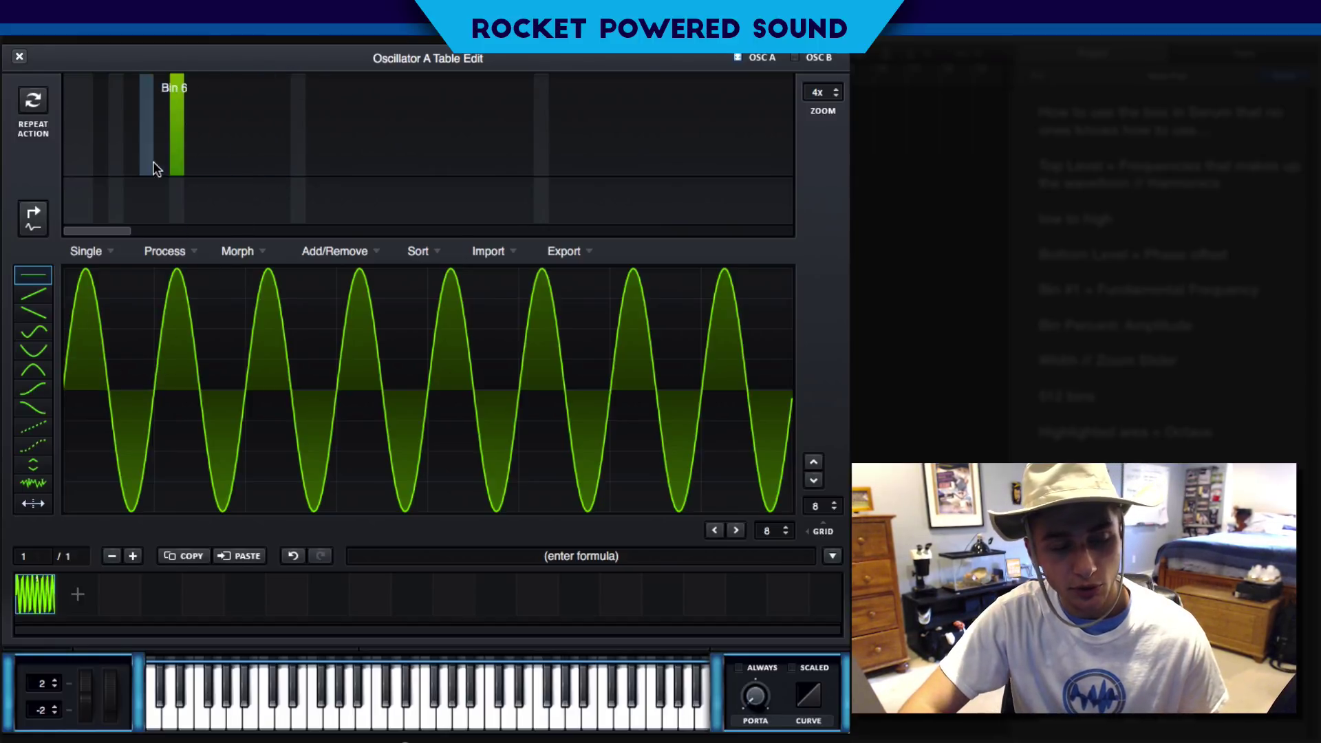
pyautogui.moveTo(177, 128); pyautogui.dragTo(180, 192)
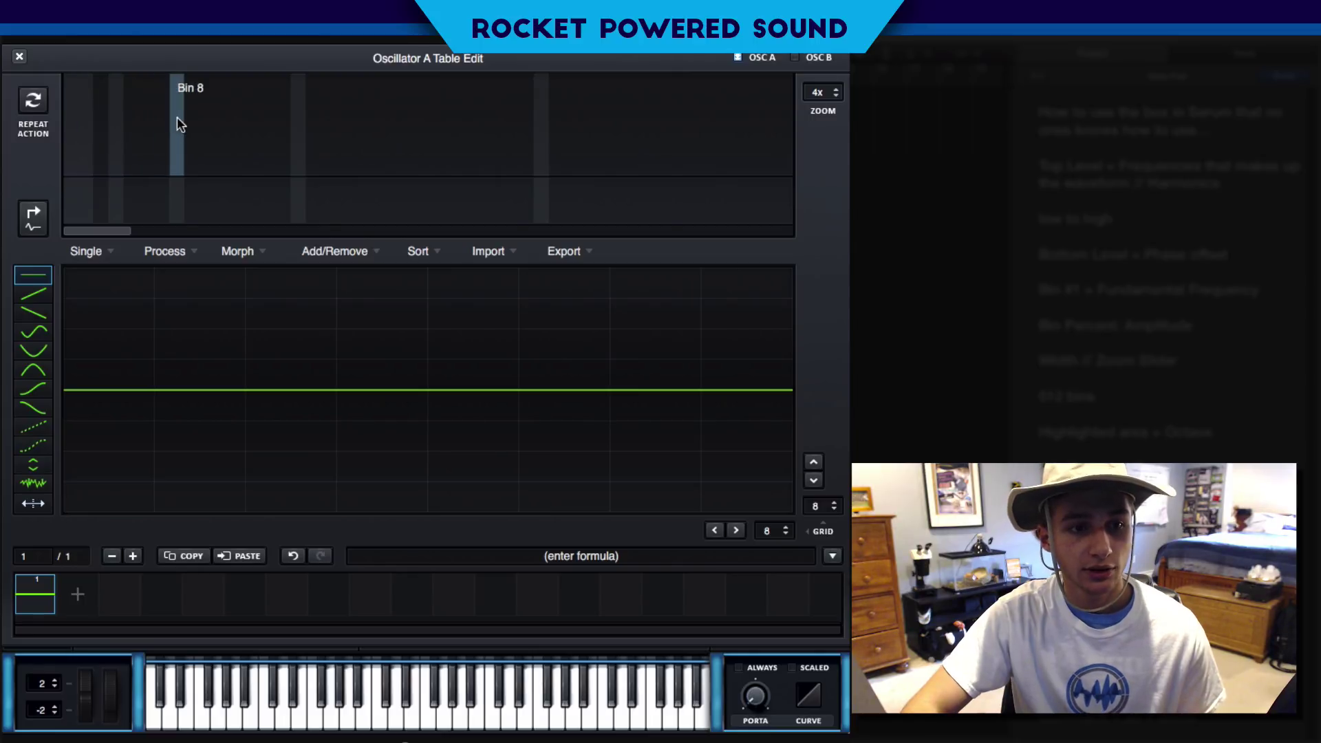
# Step: Raise bin 8 to nearly full magnitude with the Musical Typing keyboard shown, and hide the keyboard before clearing the bin
pyautogui.press('super+k')
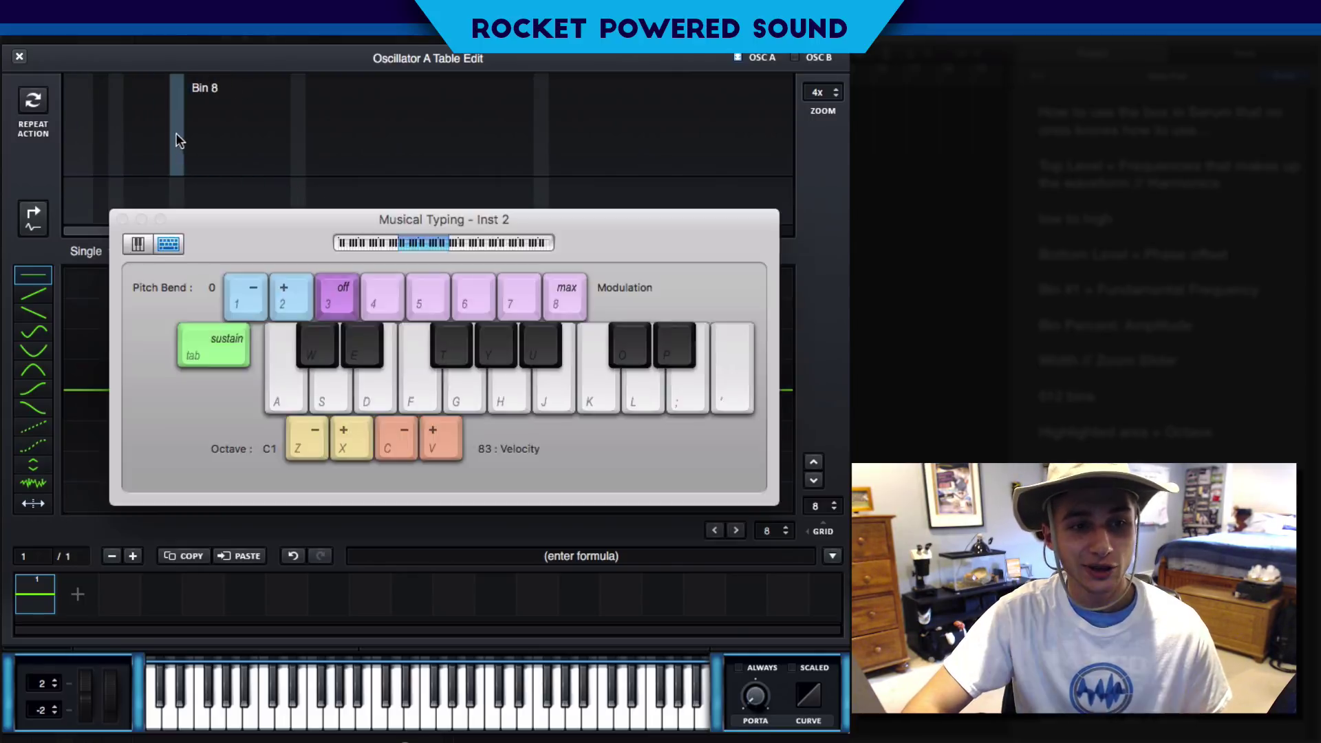
pyautogui.moveTo(177, 155); pyautogui.dragTo(172, 91)
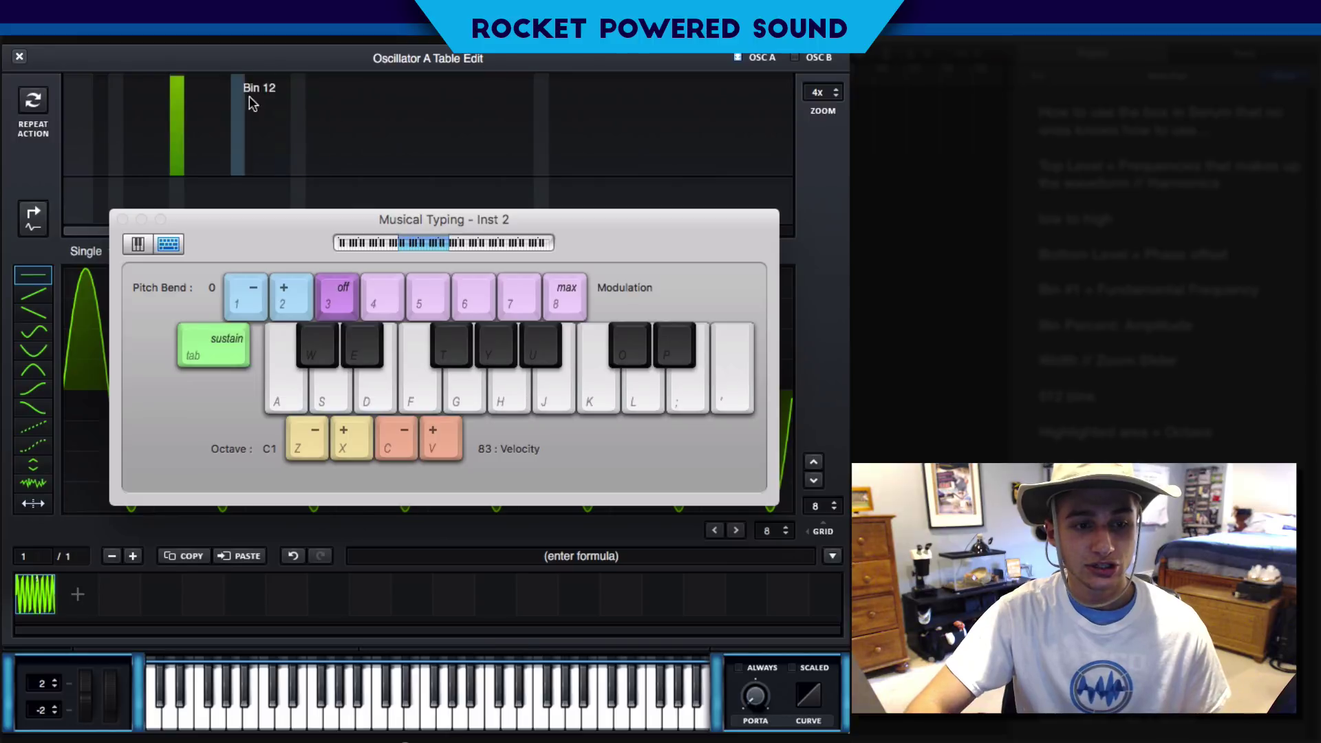
pyautogui.press('super+k')
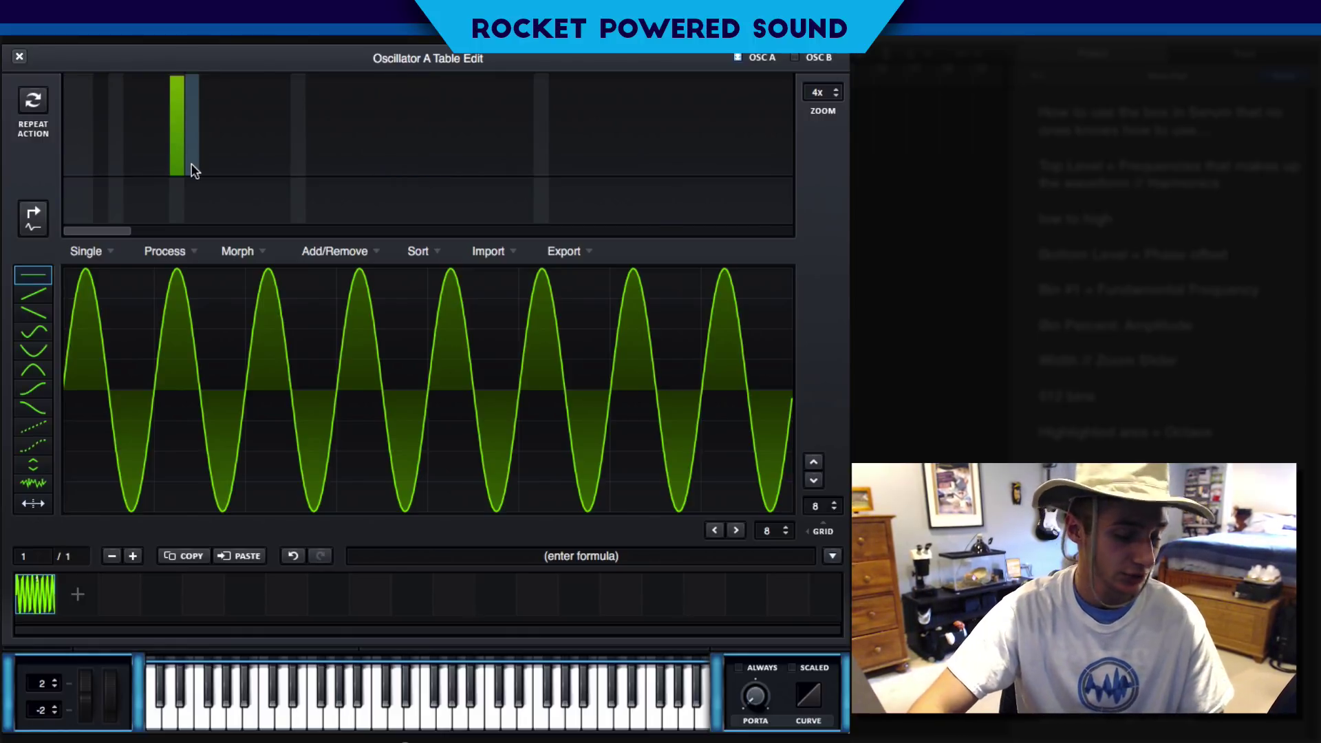
pyautogui.moveTo(173, 162); pyautogui.dragTo(174, 222)
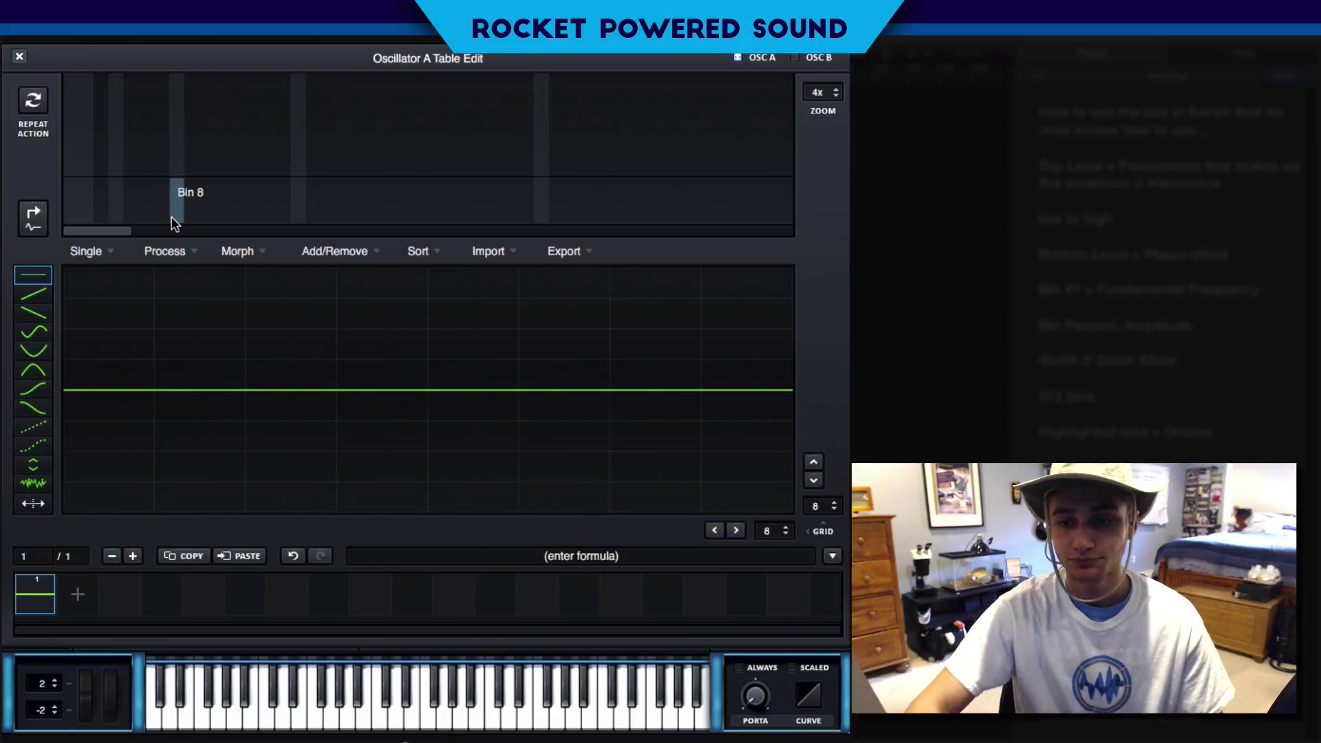
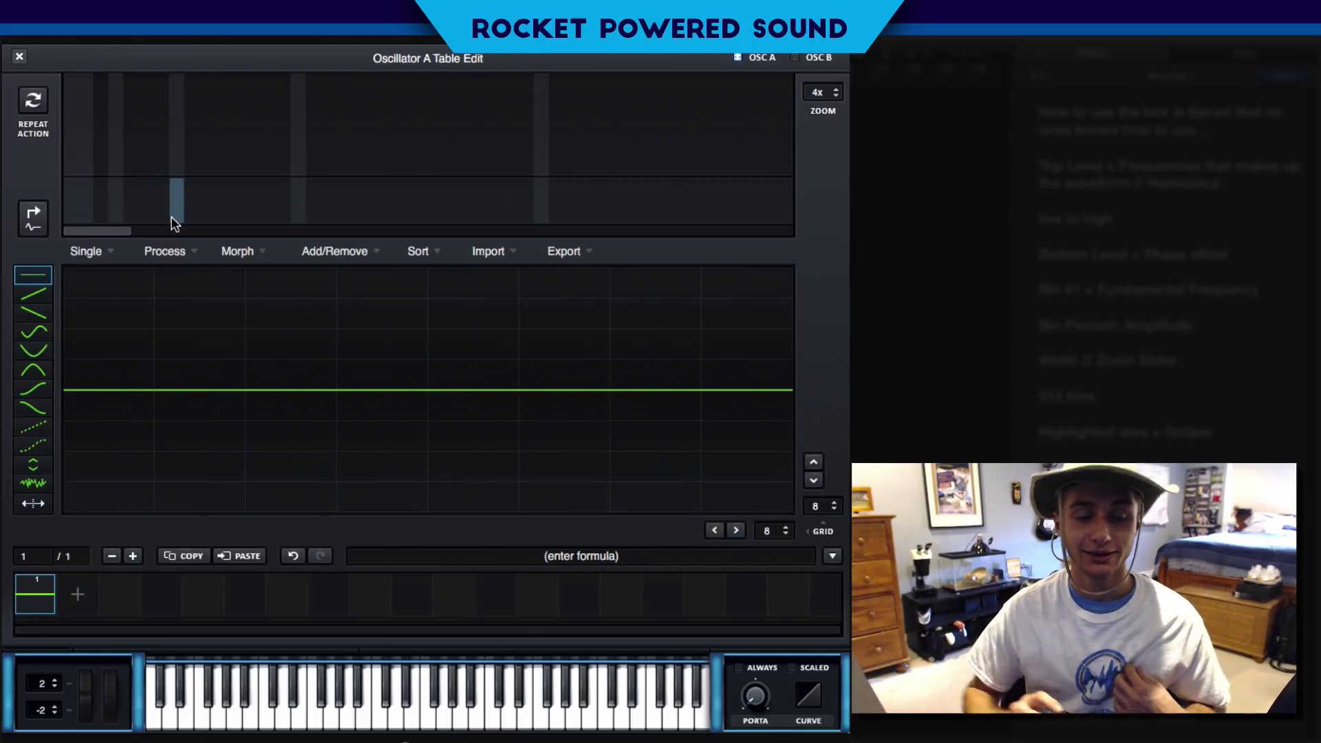
# Step: Draw bins 1, 8 and 16 at full magnitude to build a combined waveform
pyautogui.moveTo(69, 165); pyautogui.dragTo(68, 77)
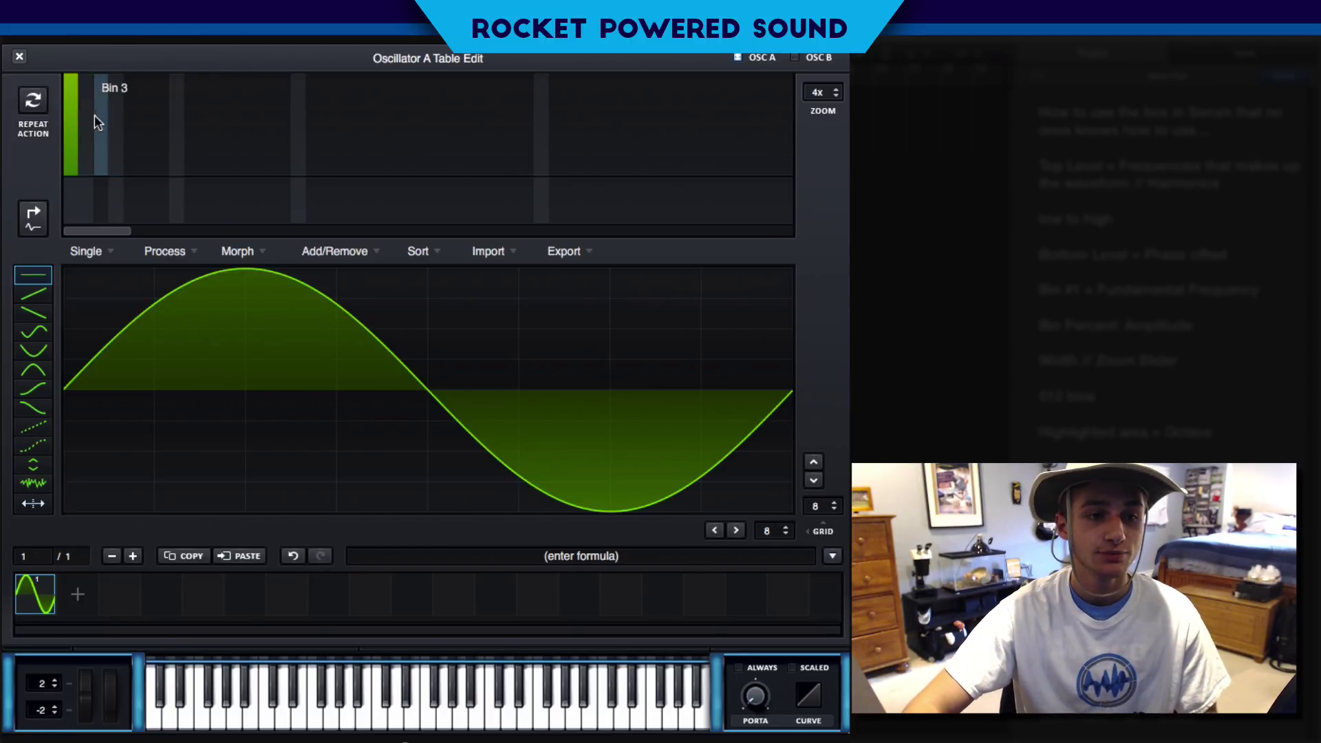
pyautogui.moveTo(180, 113); pyautogui.dragTo(179, 67)
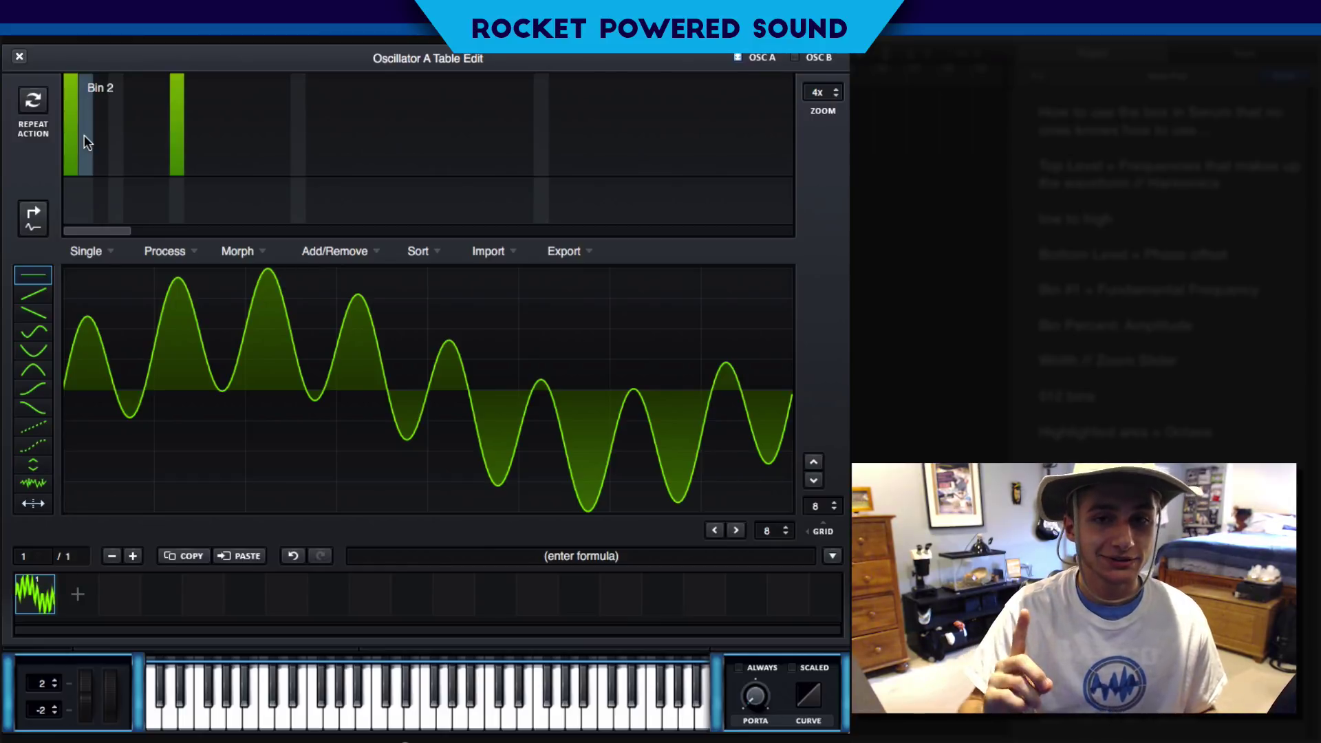
pyautogui.moveTo(297, 165); pyautogui.dragTo(292, 81)
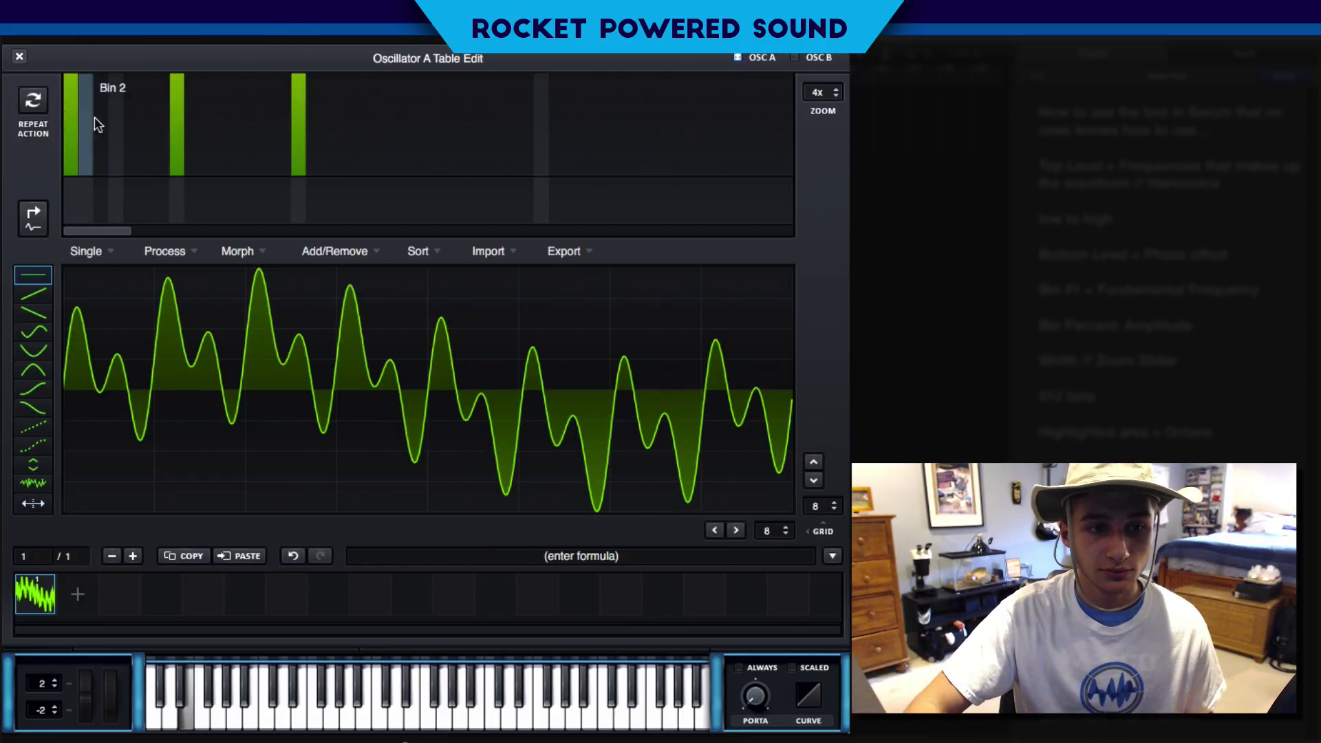
# Step: Clear the drawn harmonic bins and close oscillator A's wavetable editor
pyautogui.moveTo(110, 91)
pyautogui.mouseDown()
pyautogui.moveTo(103, 39)
pyautogui.moveTo(108, 167)
pyautogui.moveTo(267, 225)
pyautogui.moveTo(66, 203)
pyautogui.moveTo(95, 198)
pyautogui.mouseUp()
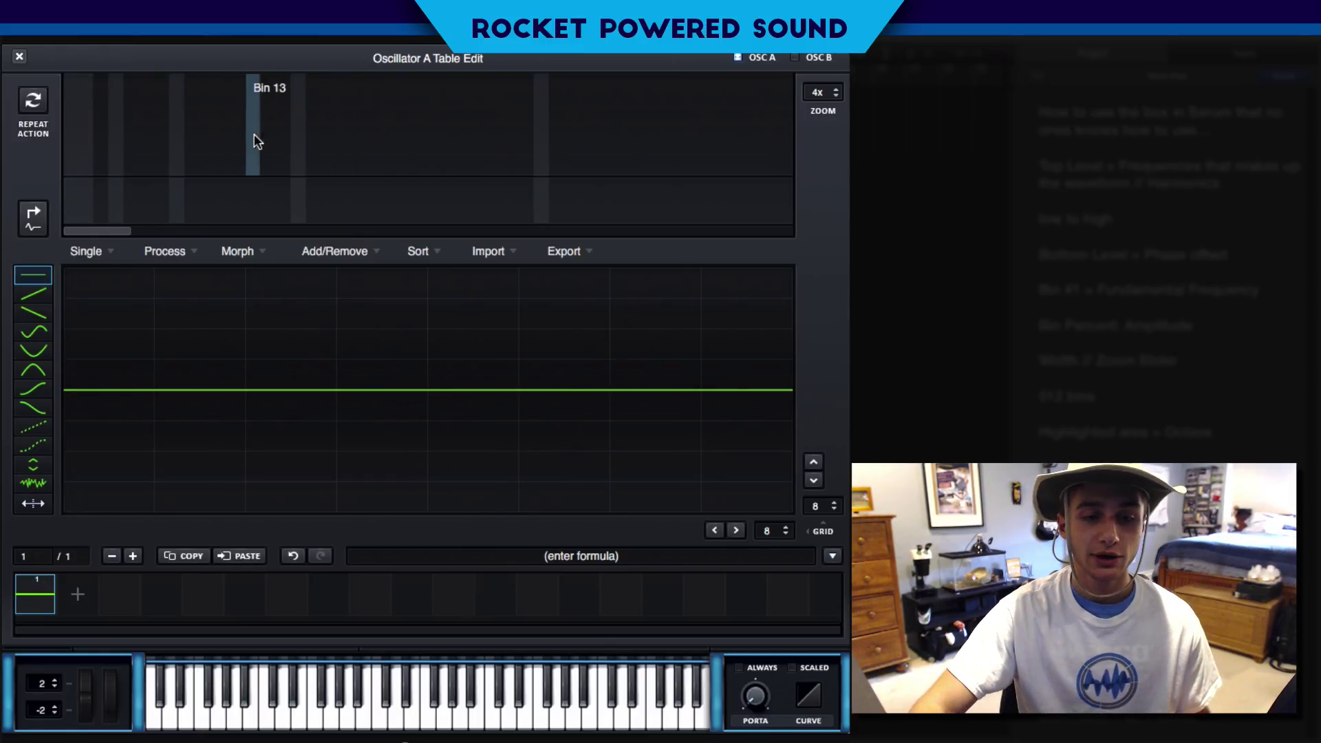
pyautogui.rightClick(283, 160)
pyautogui.click(219, 141)
pyautogui.click(20, 57)
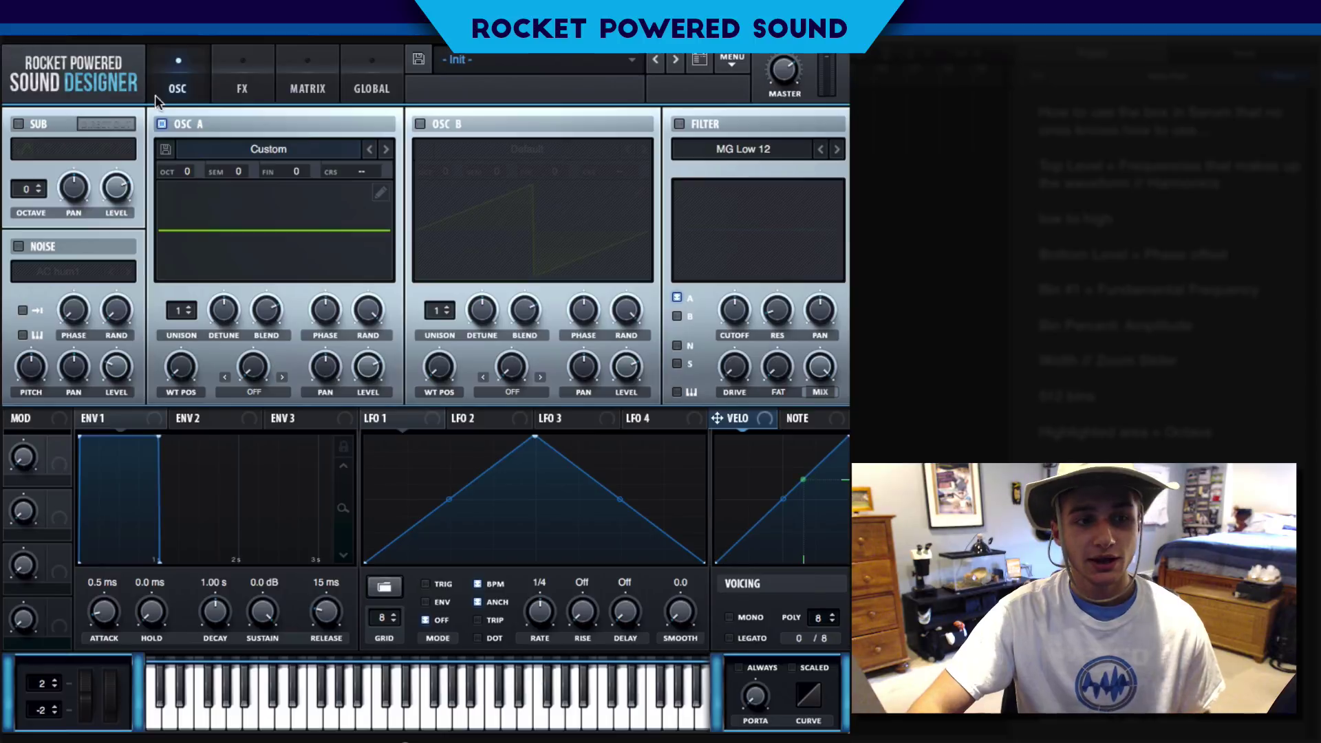
# Step: Load the Spectral wavetable Monster 6 [SL] into oscillator A and move its wavetable position to frame 143
pyautogui.click(337, 150)
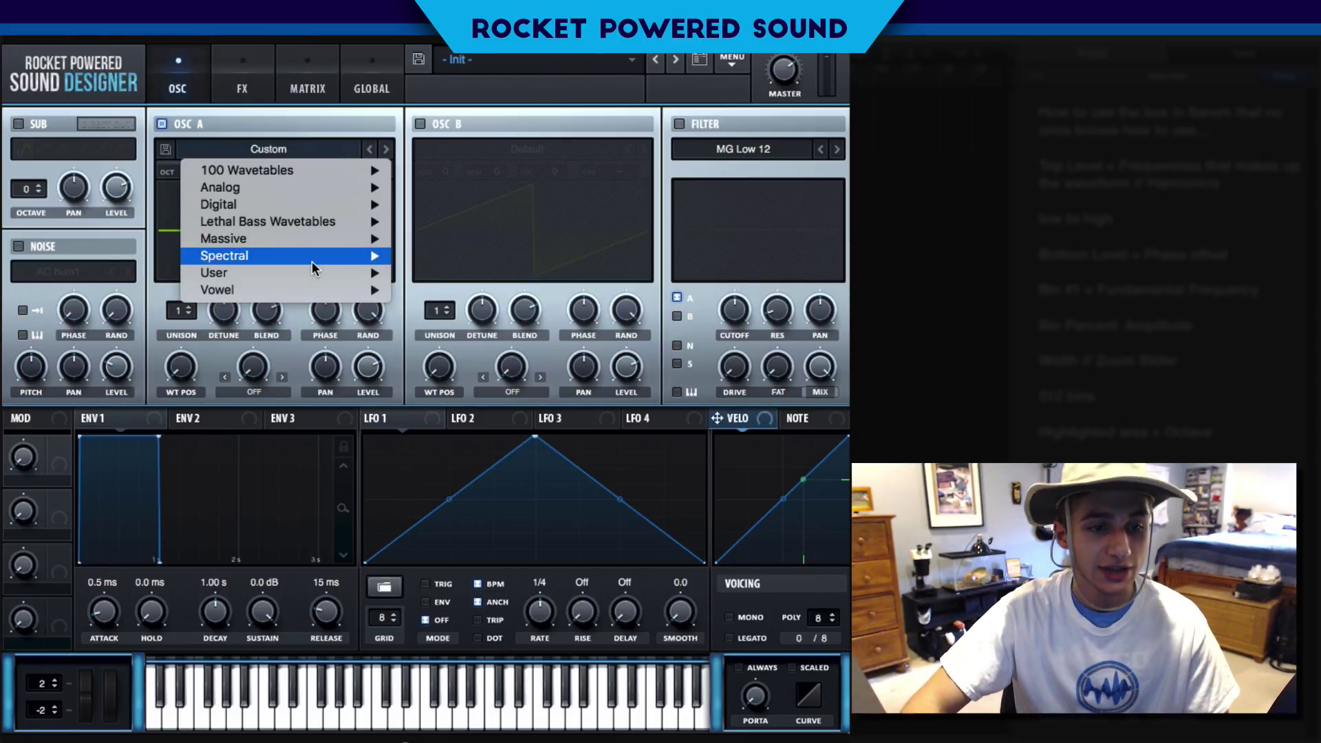
pyautogui.moveTo(312, 258)
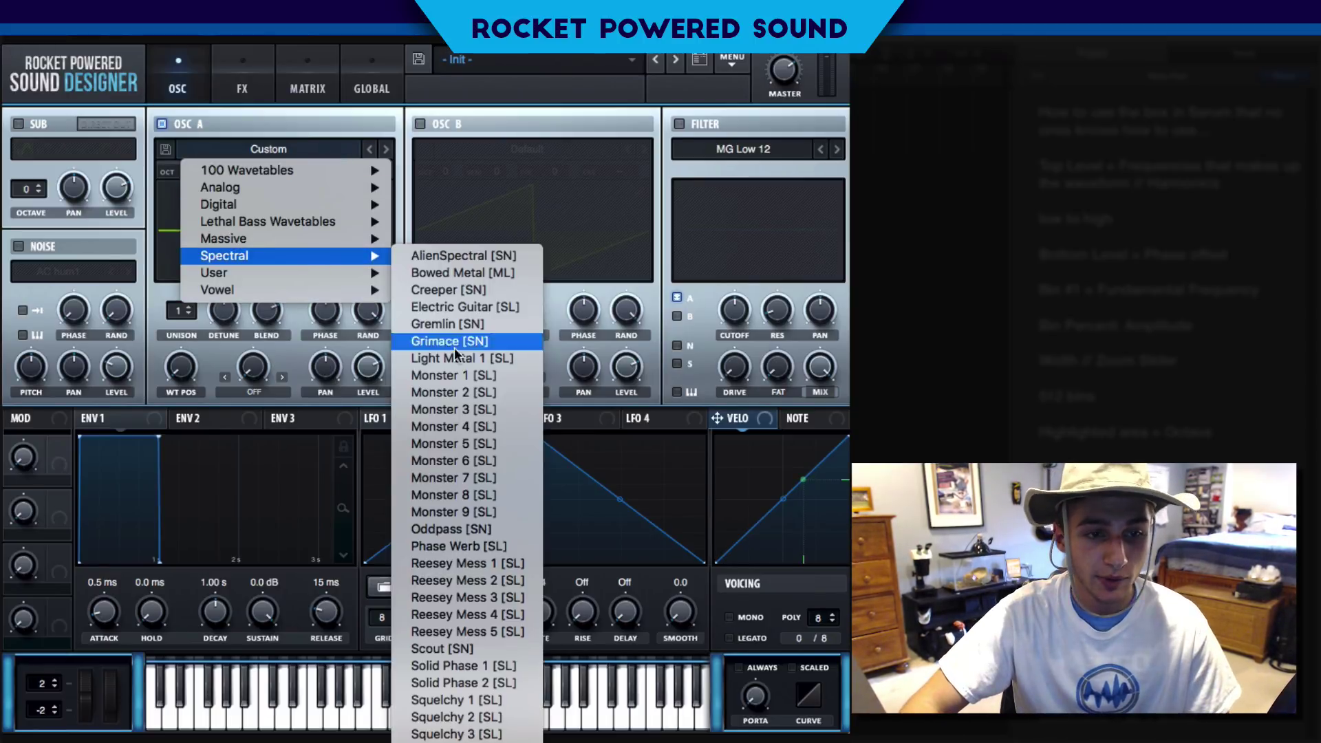
pyautogui.click(505, 461)
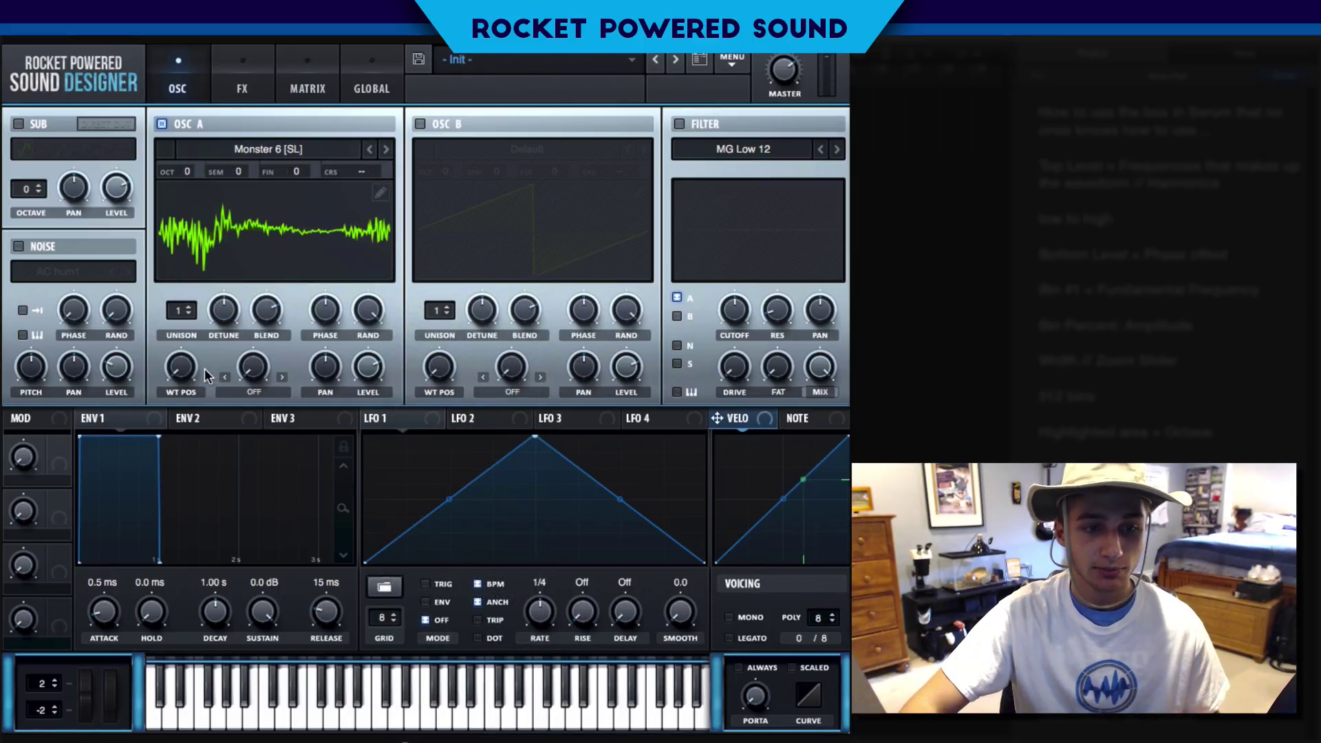
pyautogui.moveTo(204, 369); pyautogui.dragTo(315, 259)
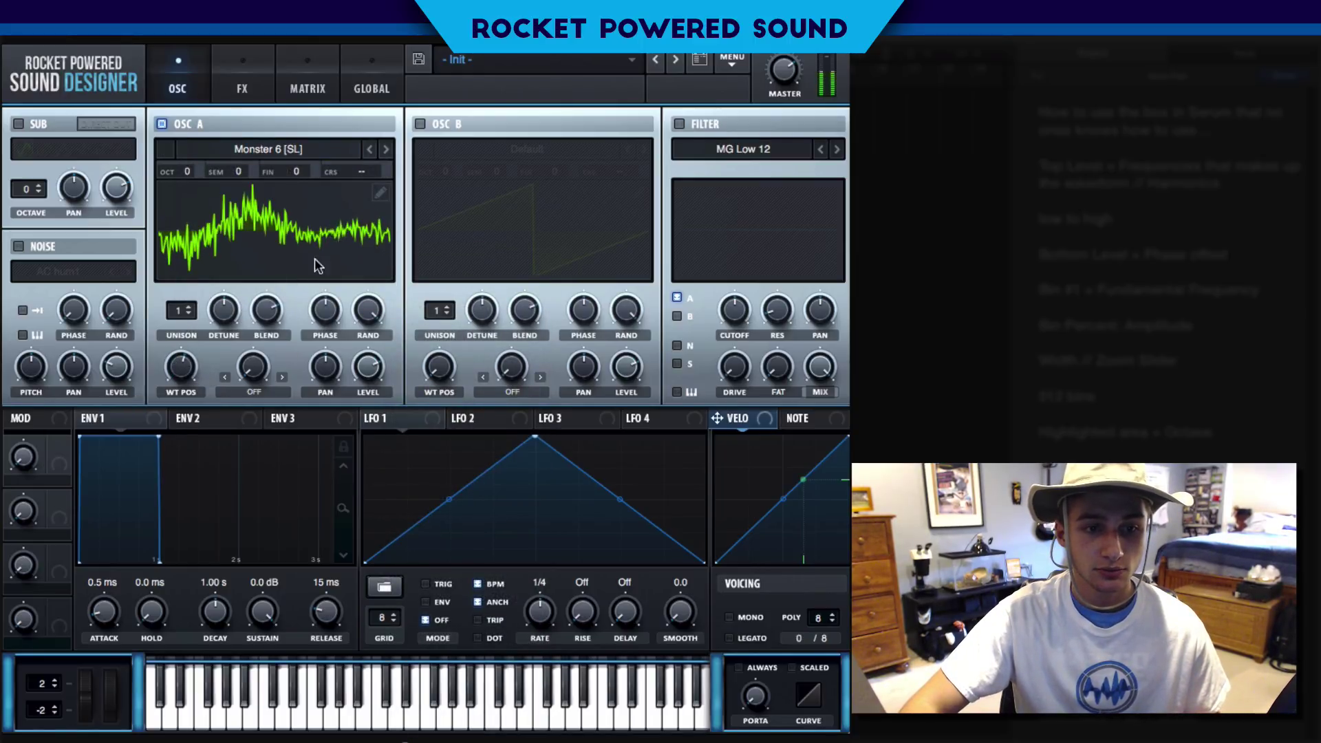
# Step: Open oscillator A's wavetable editor and calculate the FFT harmonic bins from frame 143's waveform
pyautogui.click(377, 191)
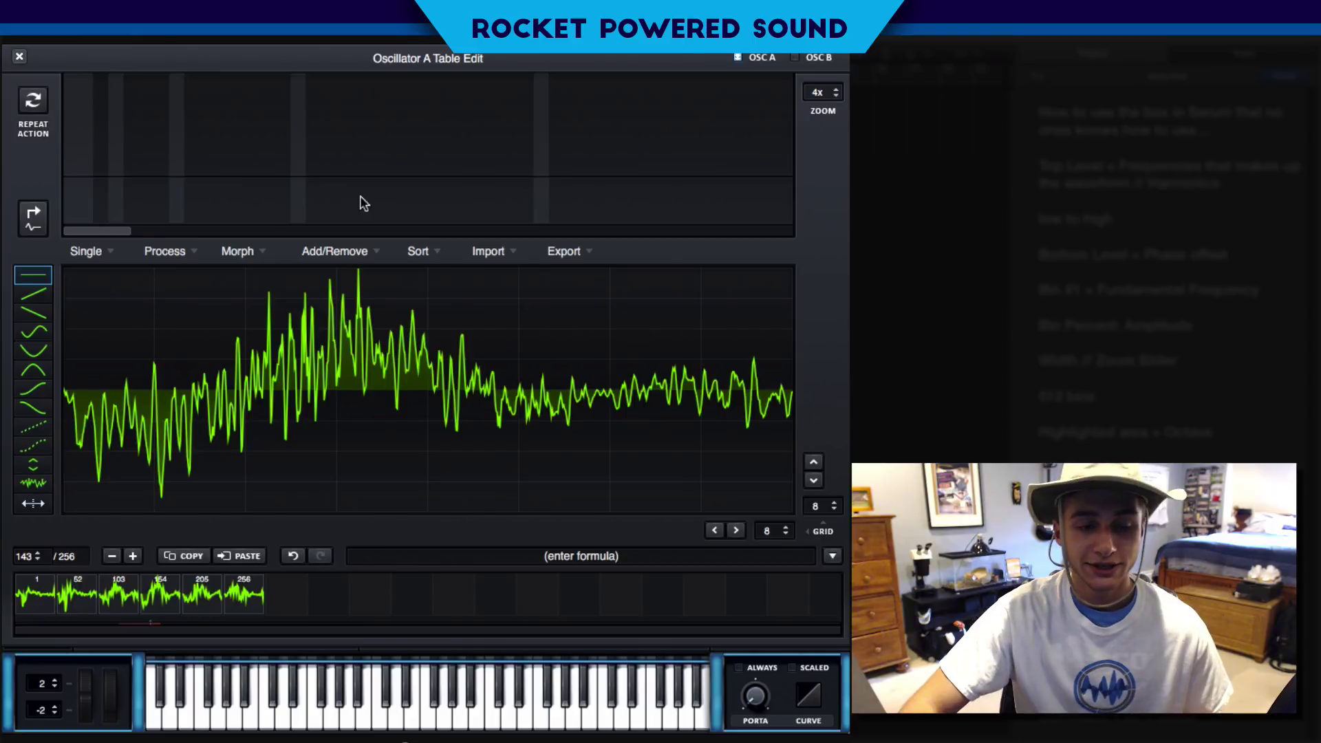
pyautogui.click(36, 215)
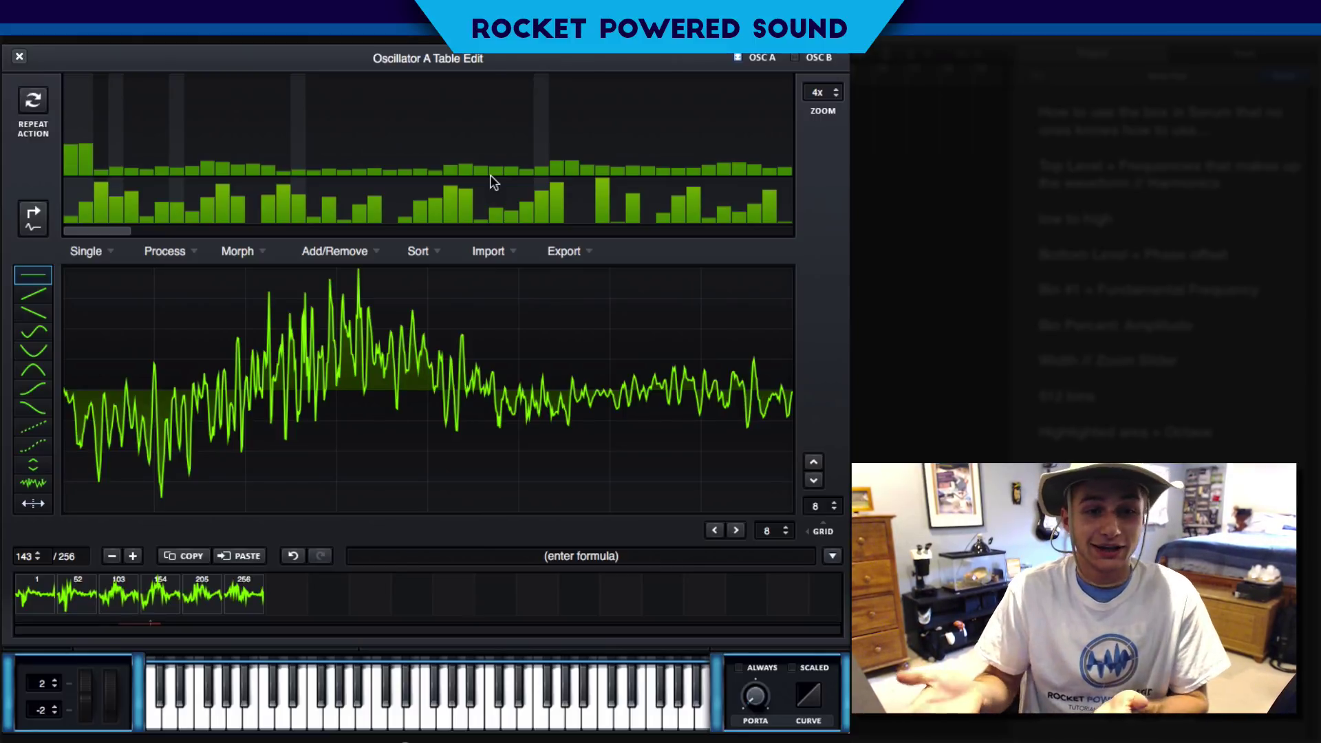
# Step: Clear the harmonic bins from bin 24 to the end, and undo the clearing and recalculate the bins from the waveform
pyautogui.rightClick(435, 118)
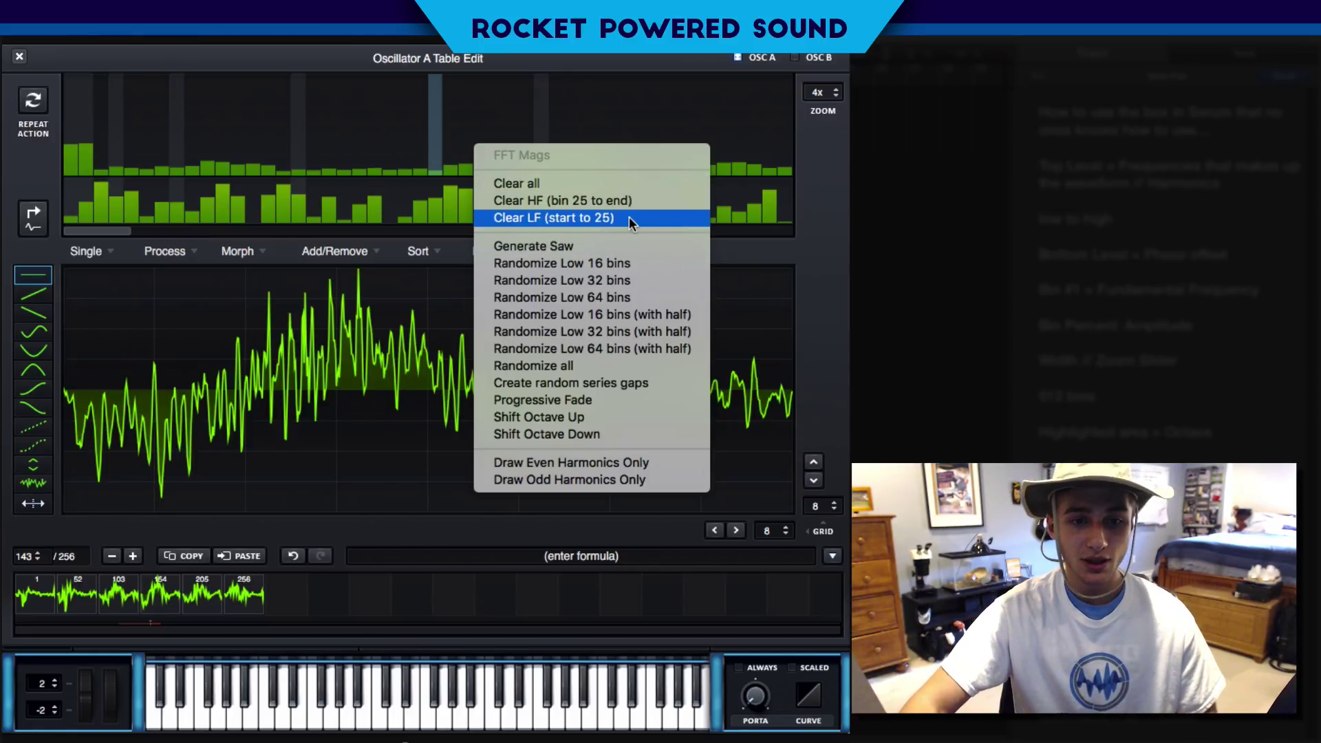
pyautogui.click(424, 107)
pyautogui.rightClick(423, 105)
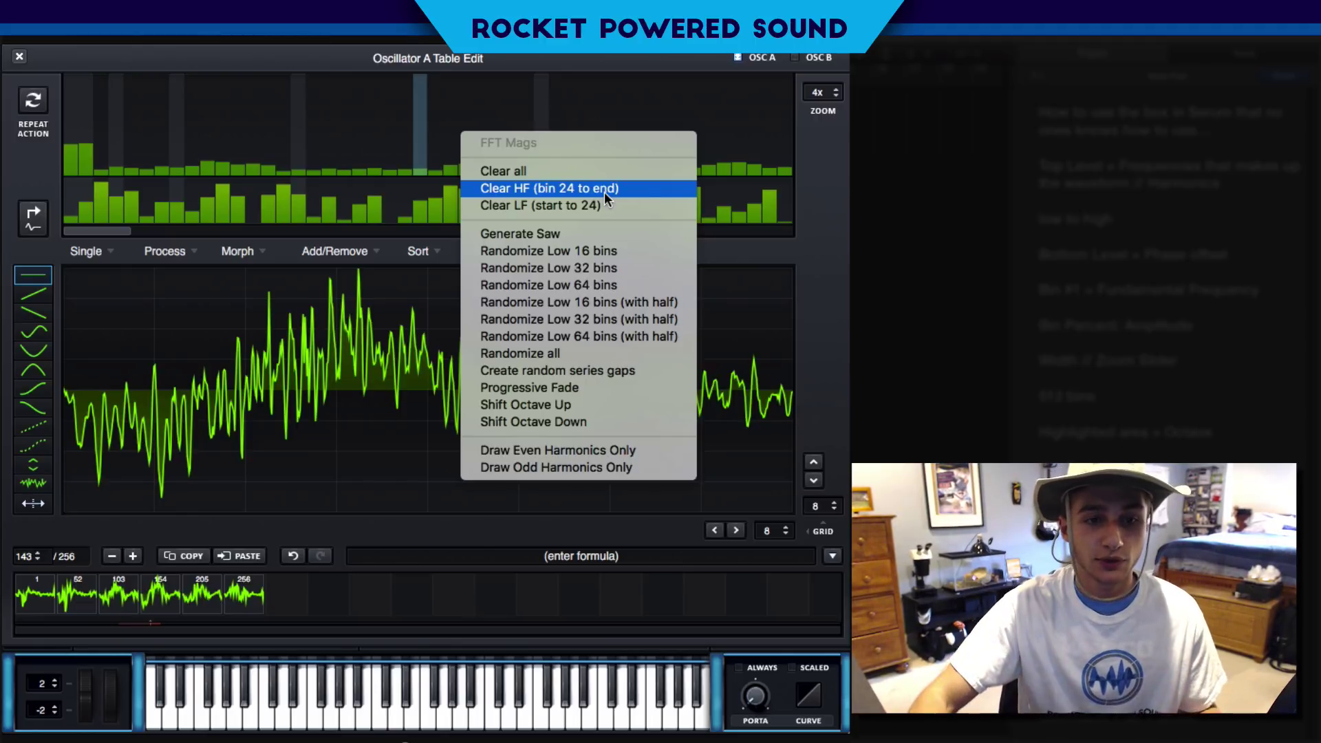
pyautogui.click(420, 129)
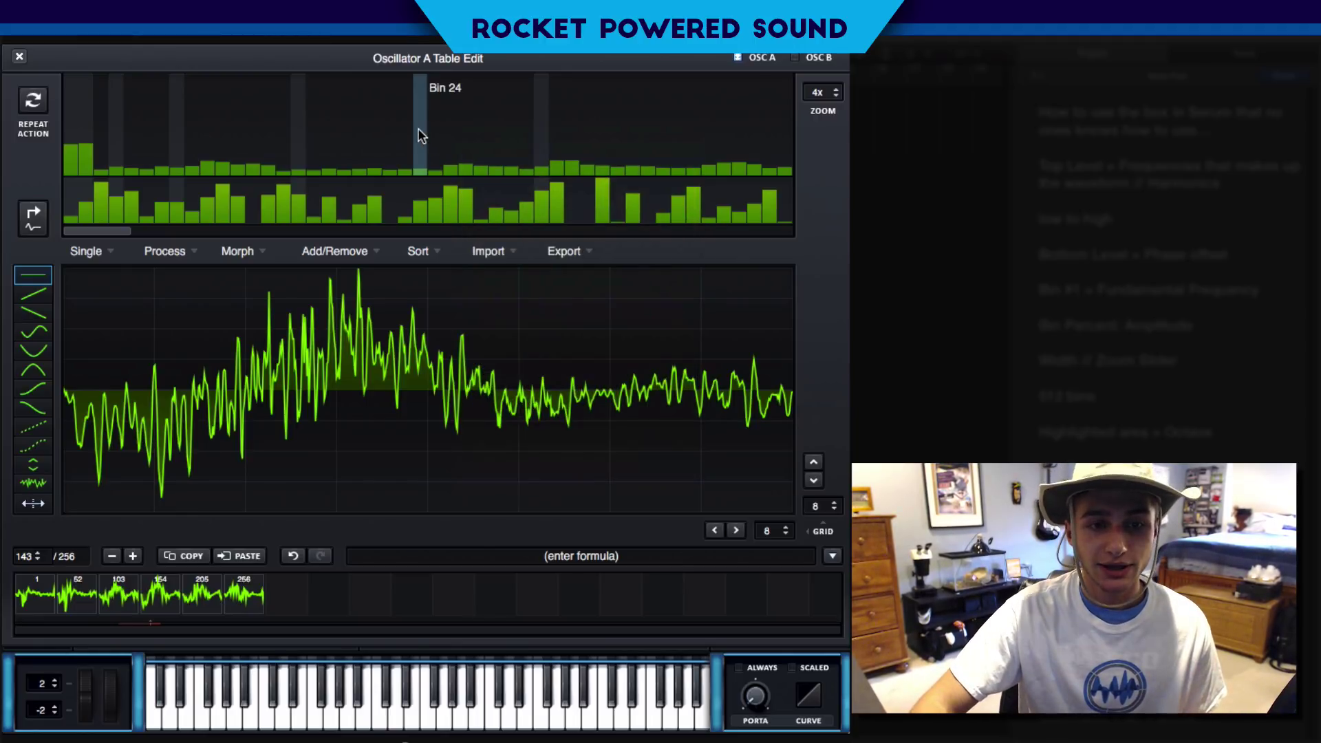
pyautogui.rightClick(419, 128)
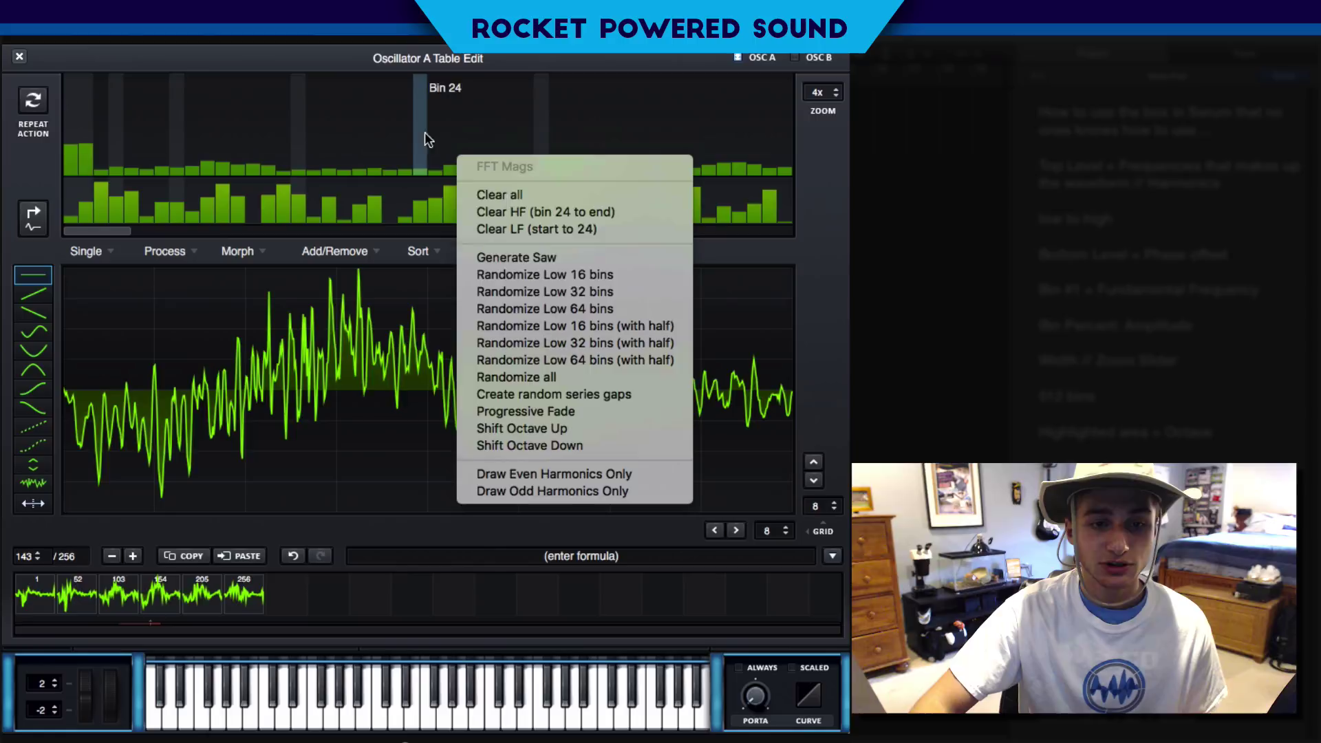
pyautogui.click(538, 213)
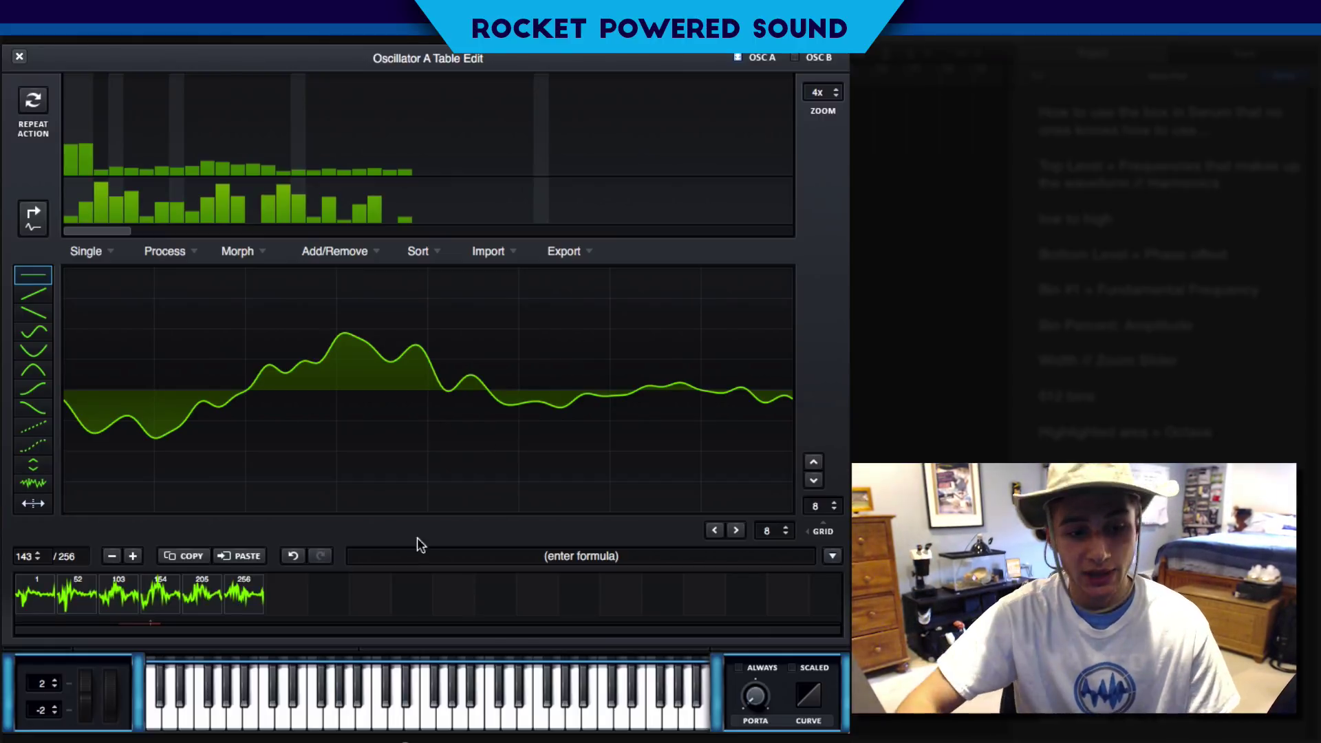
pyautogui.click(294, 554)
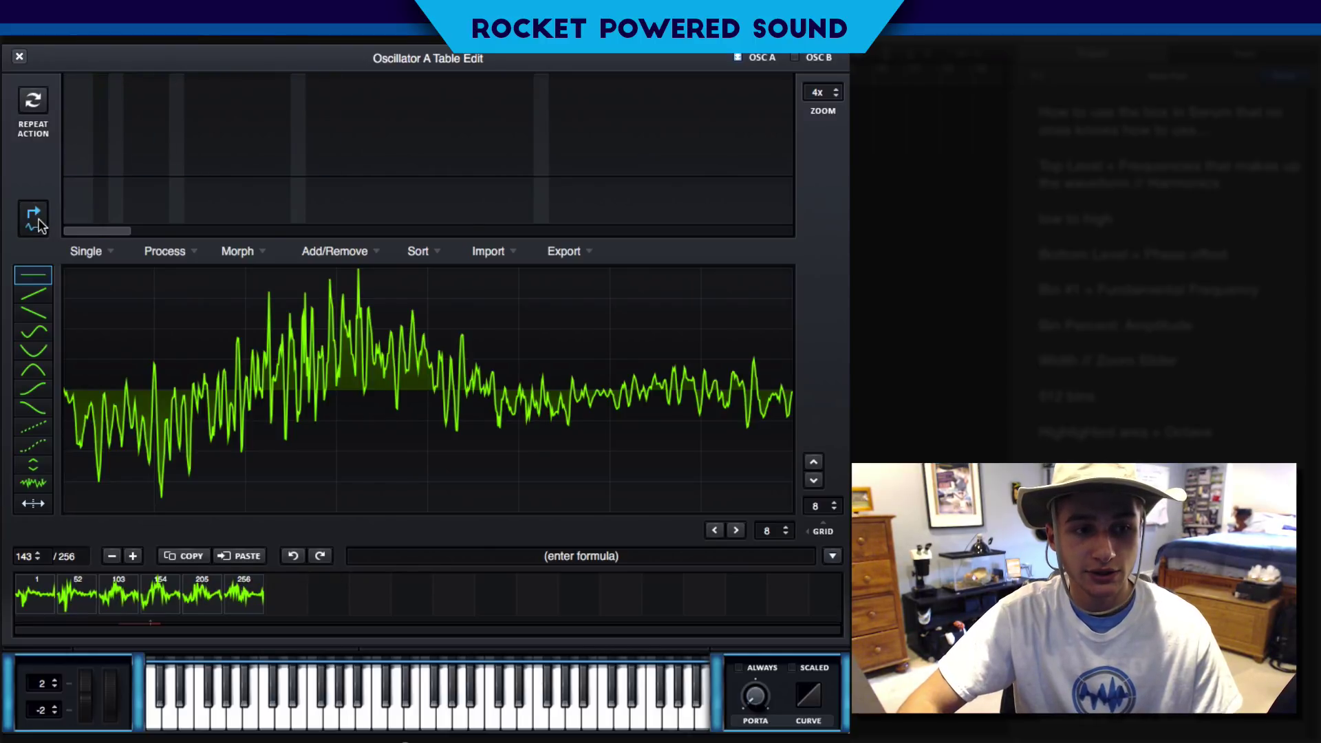
pyautogui.click(365, 217)
# Step: Clear the harmonic bins from the start to bin 23 and undo the clearing to restore the full spectrum
pyautogui.rightClick(408, 122)
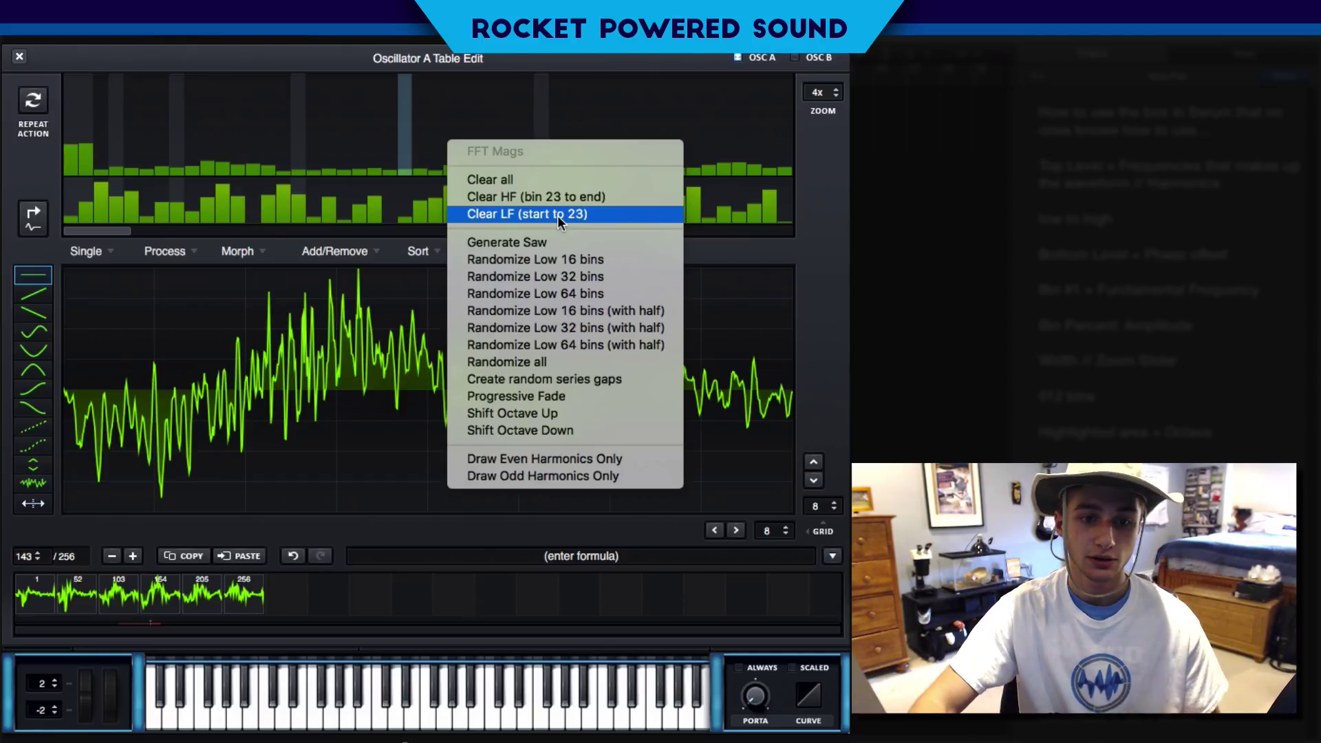
pyautogui.click(559, 214)
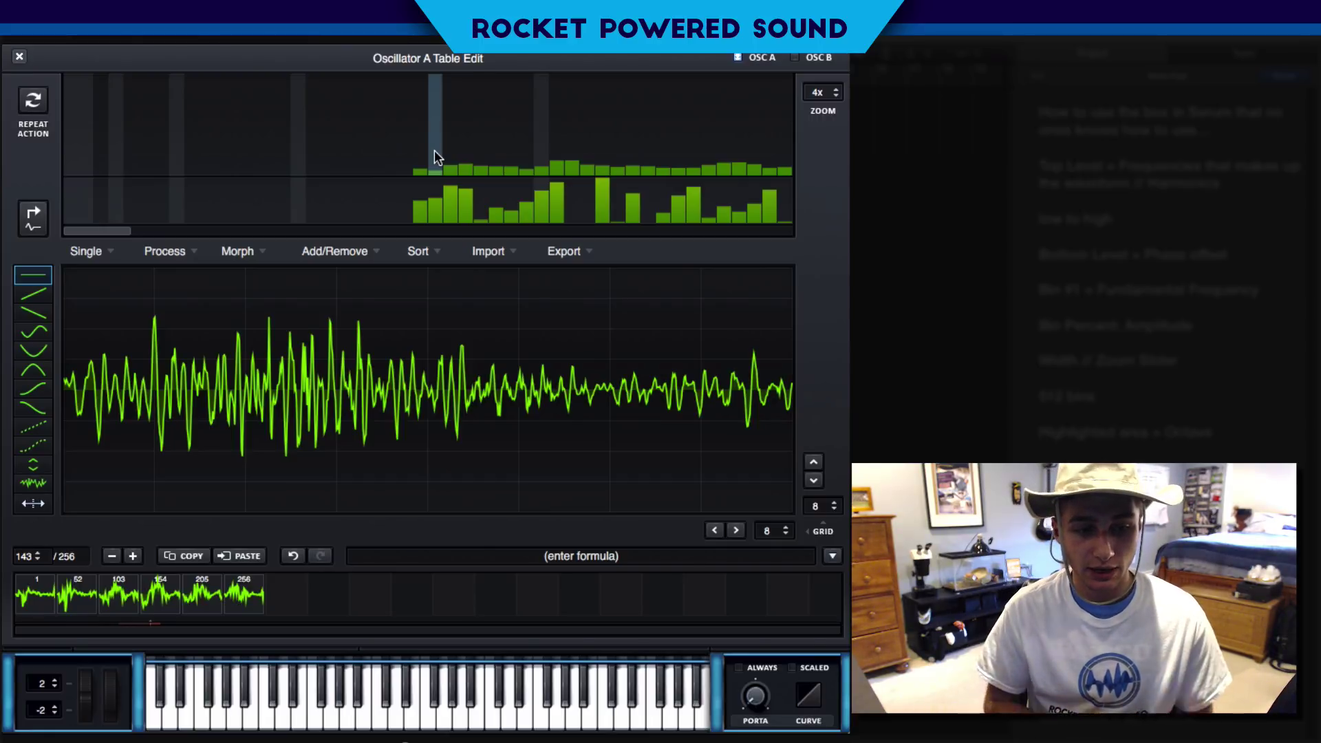
pyautogui.click(298, 558)
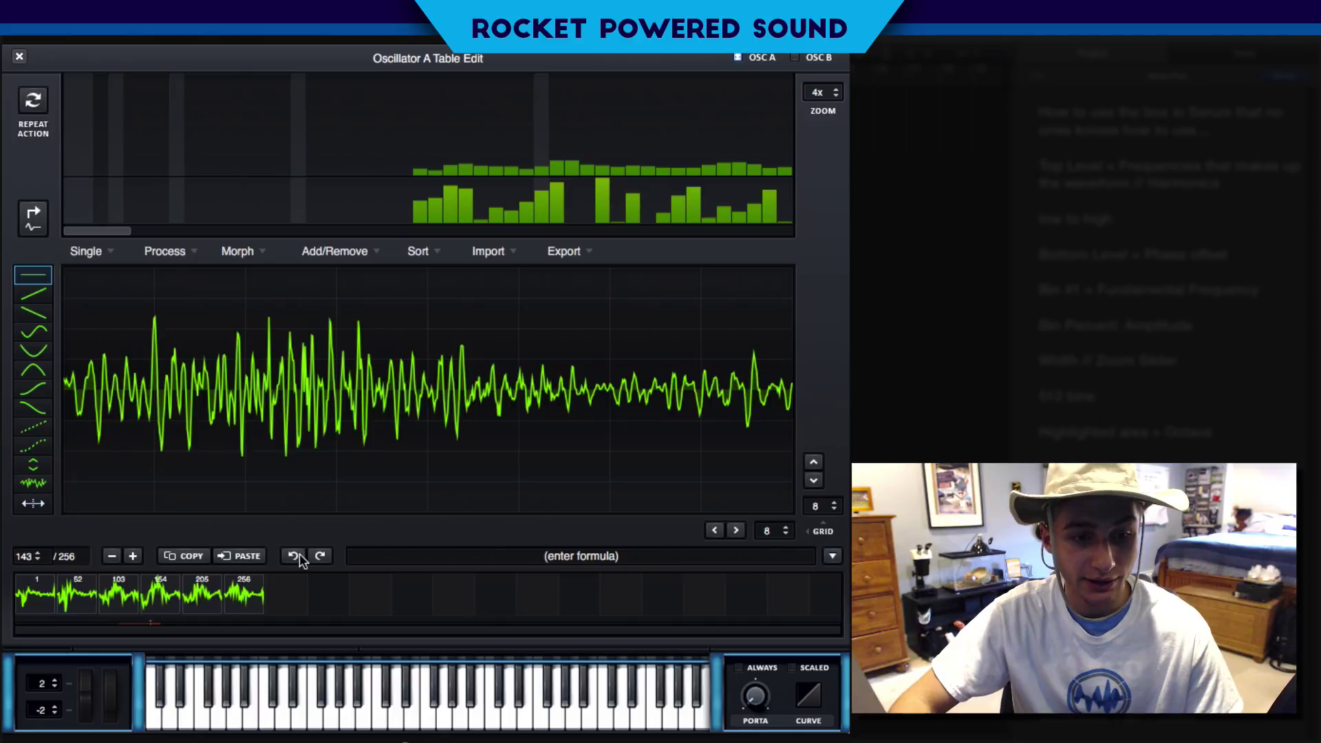
pyautogui.click(299, 557)
pyautogui.click(320, 557)
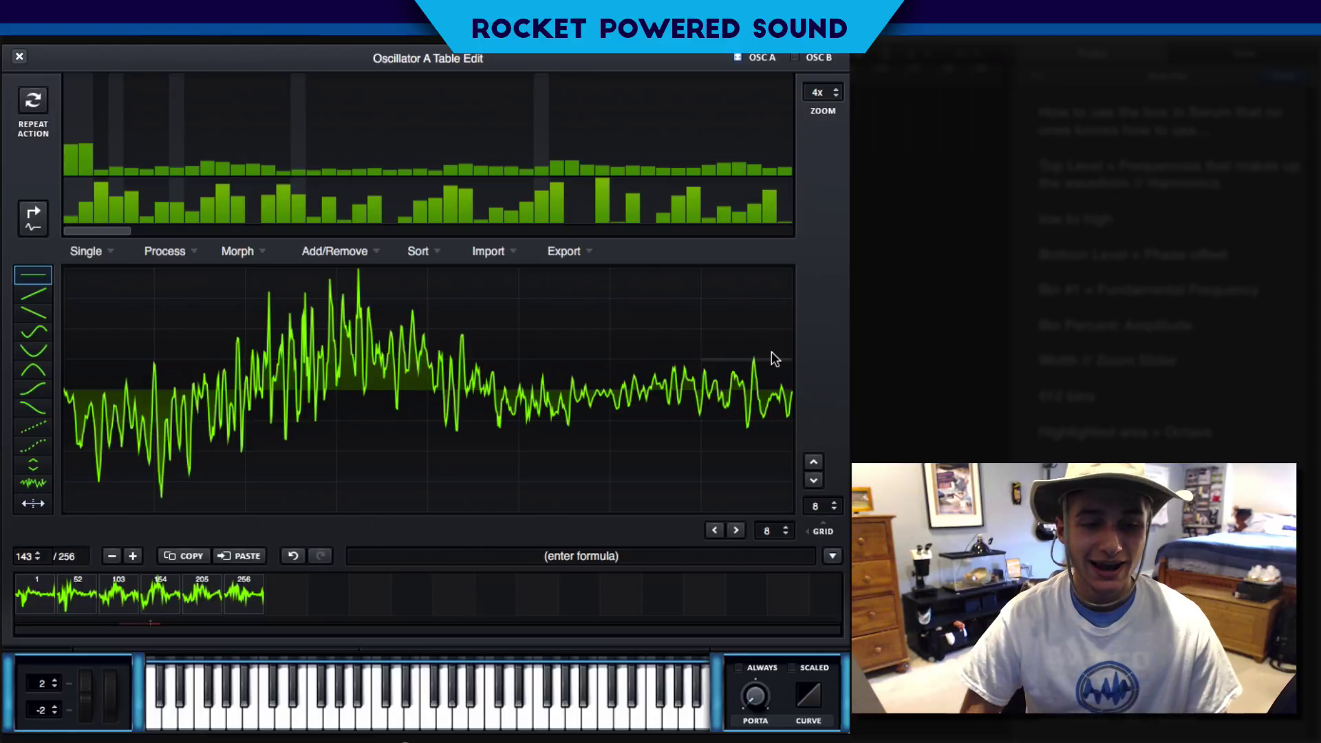
# Step: Randomize the magnitudes of the low 16 harmonic bins and repeat the randomization several times
pyautogui.rightClick(345, 101)
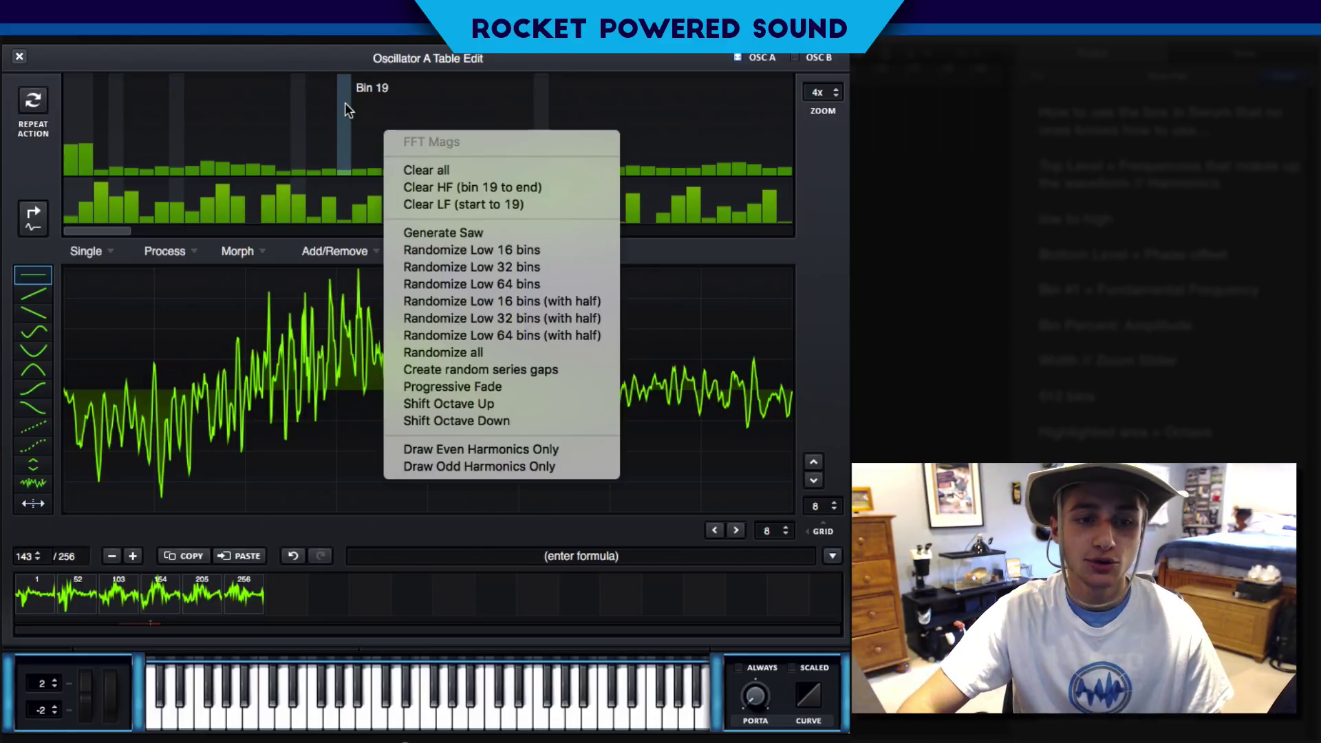
pyautogui.click(542, 249)
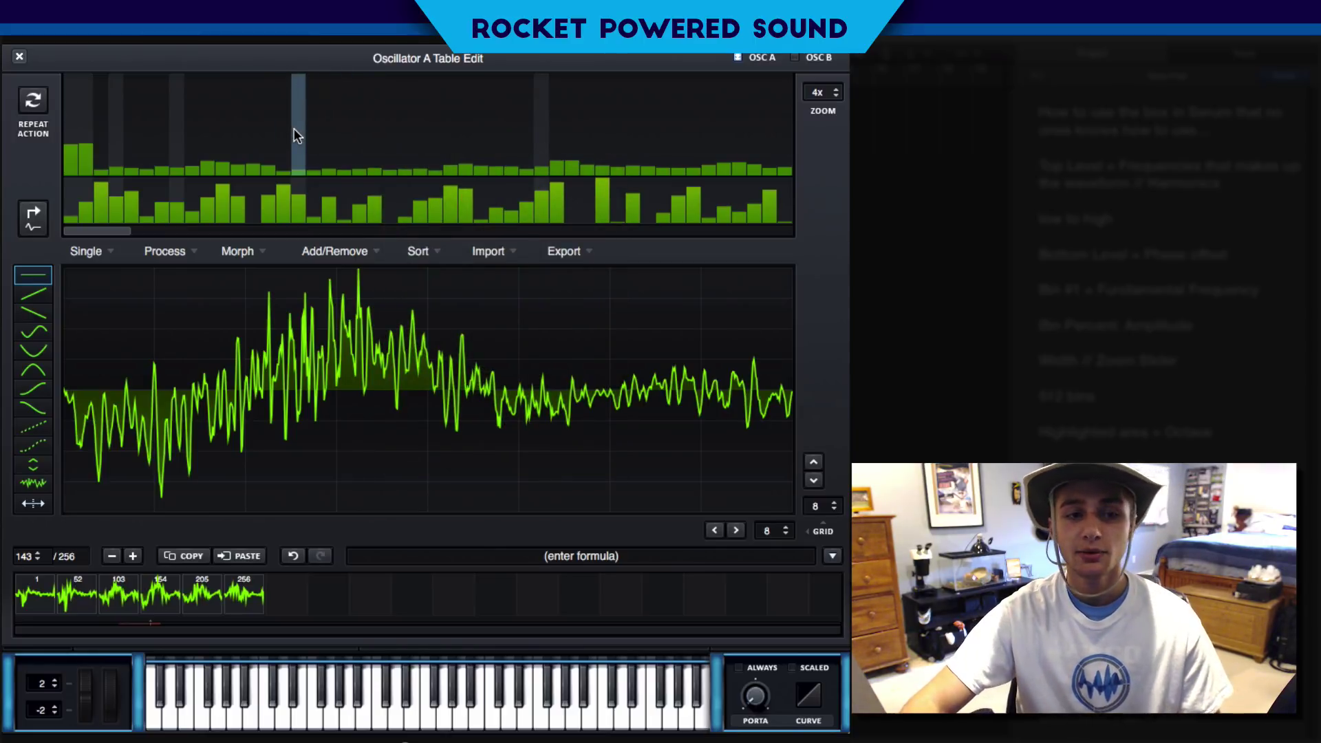
pyautogui.rightClick(359, 134)
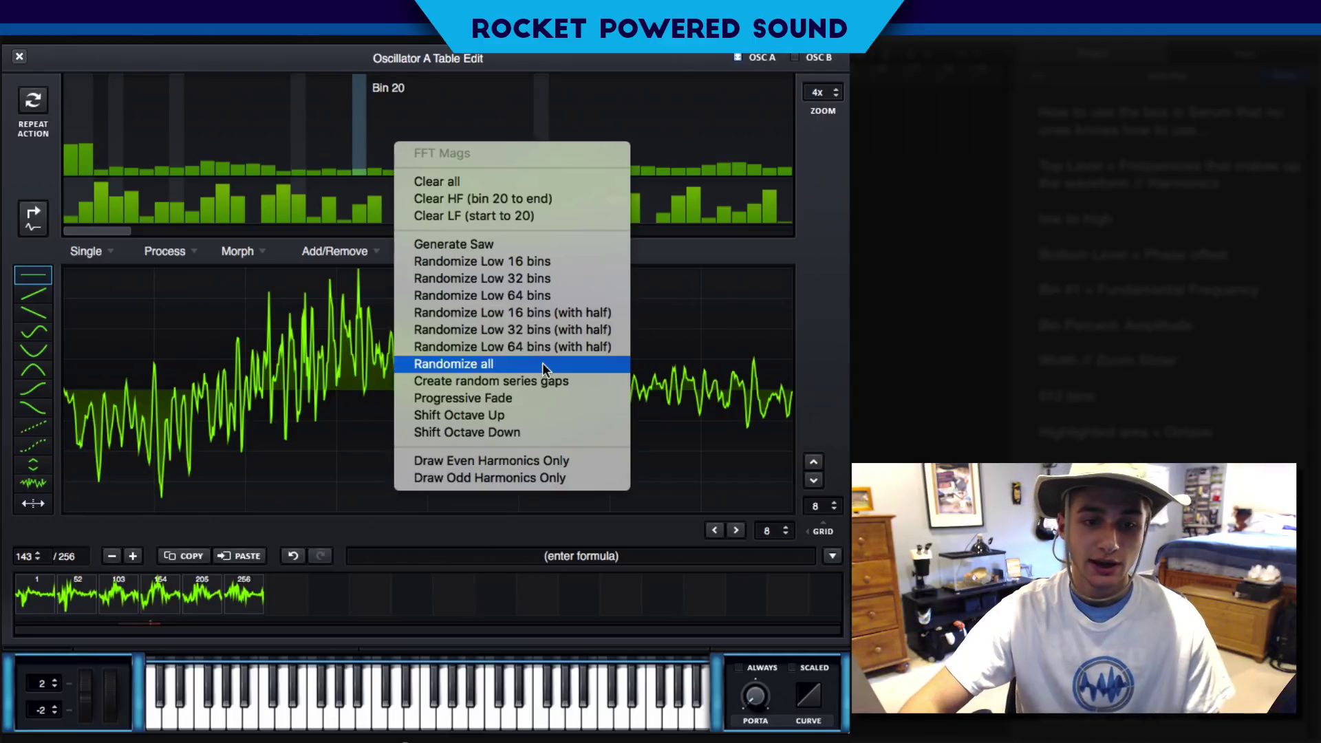
pyautogui.click(552, 261)
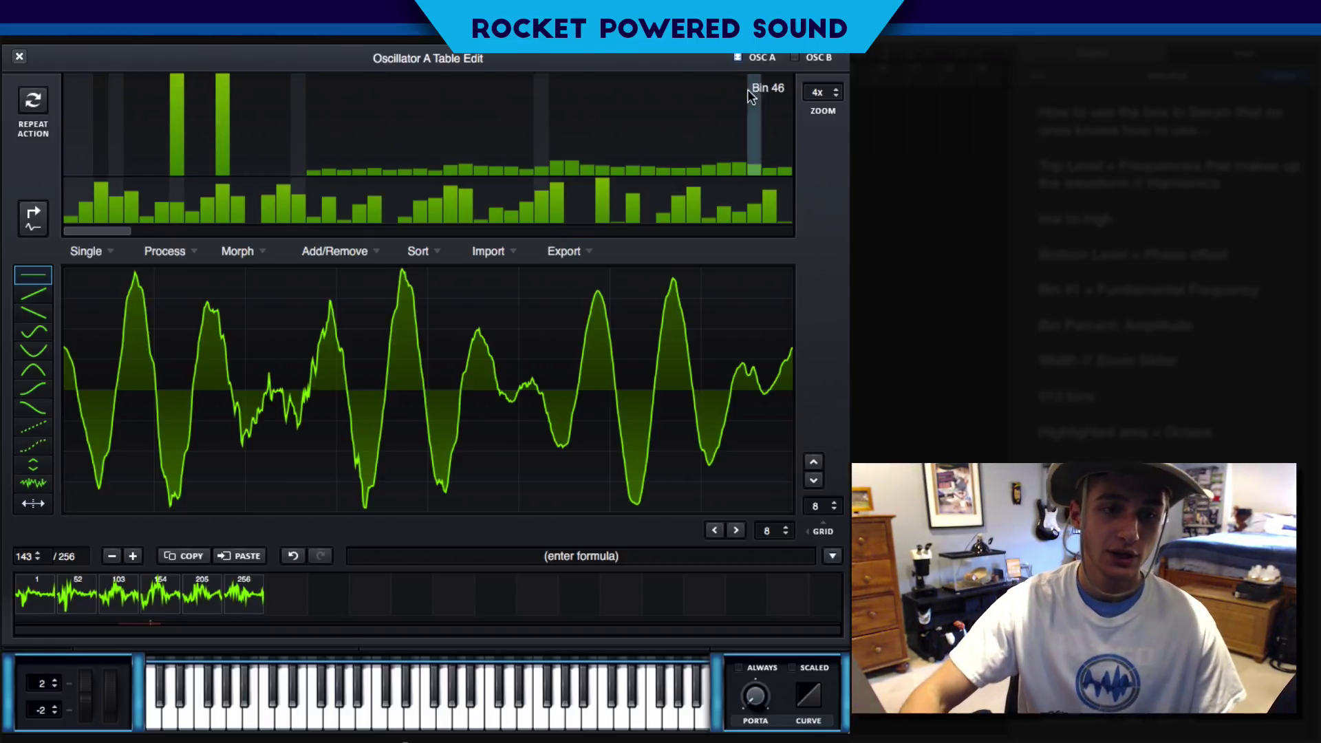
pyautogui.rightClick(294, 88)
pyautogui.click(27, 104)
pyautogui.click(30, 103)
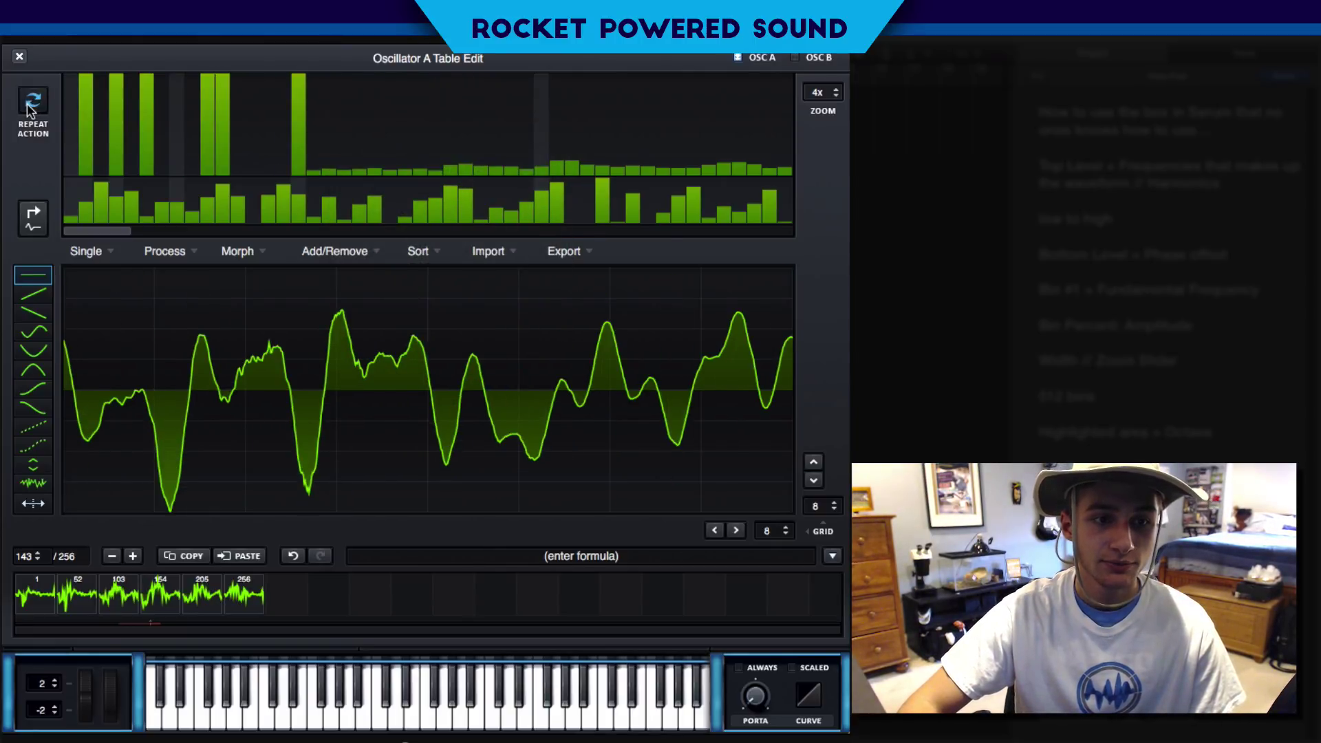
pyautogui.click(29, 104)
pyautogui.click(29, 103)
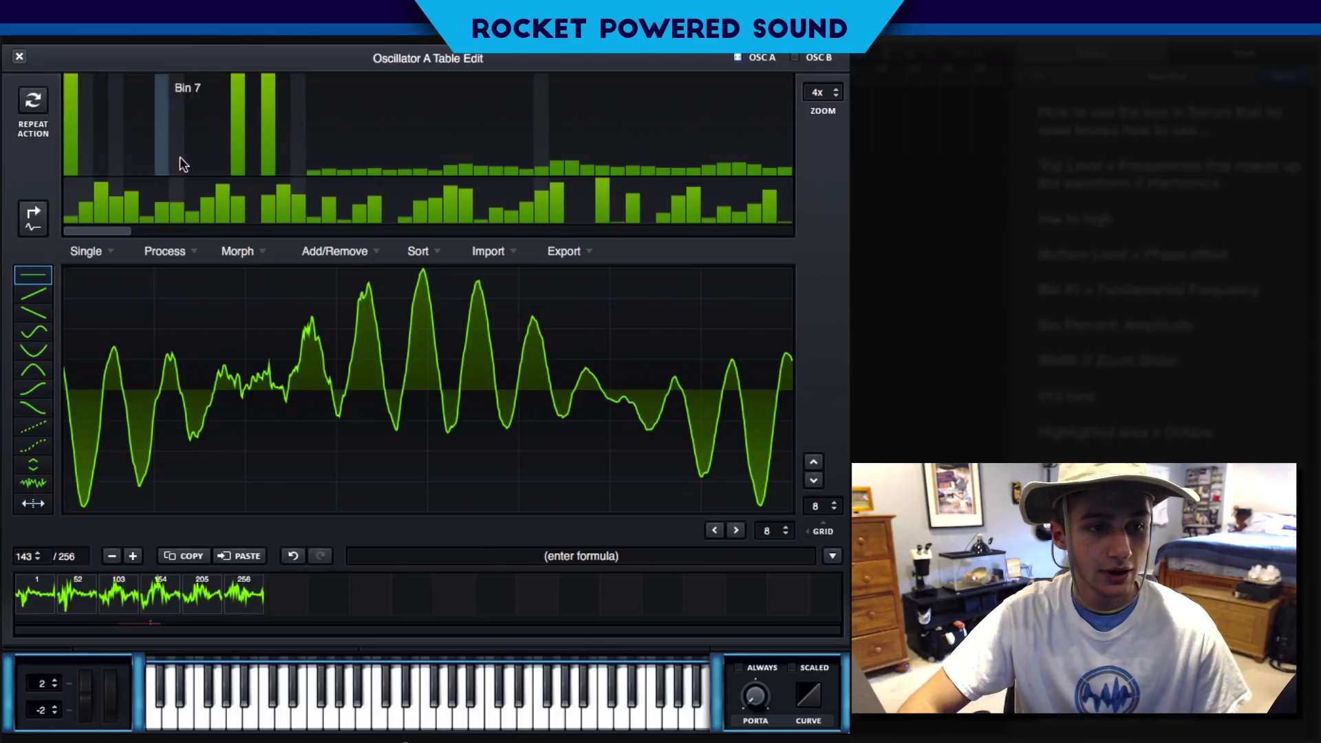
# Step: Randomize the low 16 harmonic bins with half magnitudes included, and repeat that randomization several times
pyautogui.rightClick(292, 127)
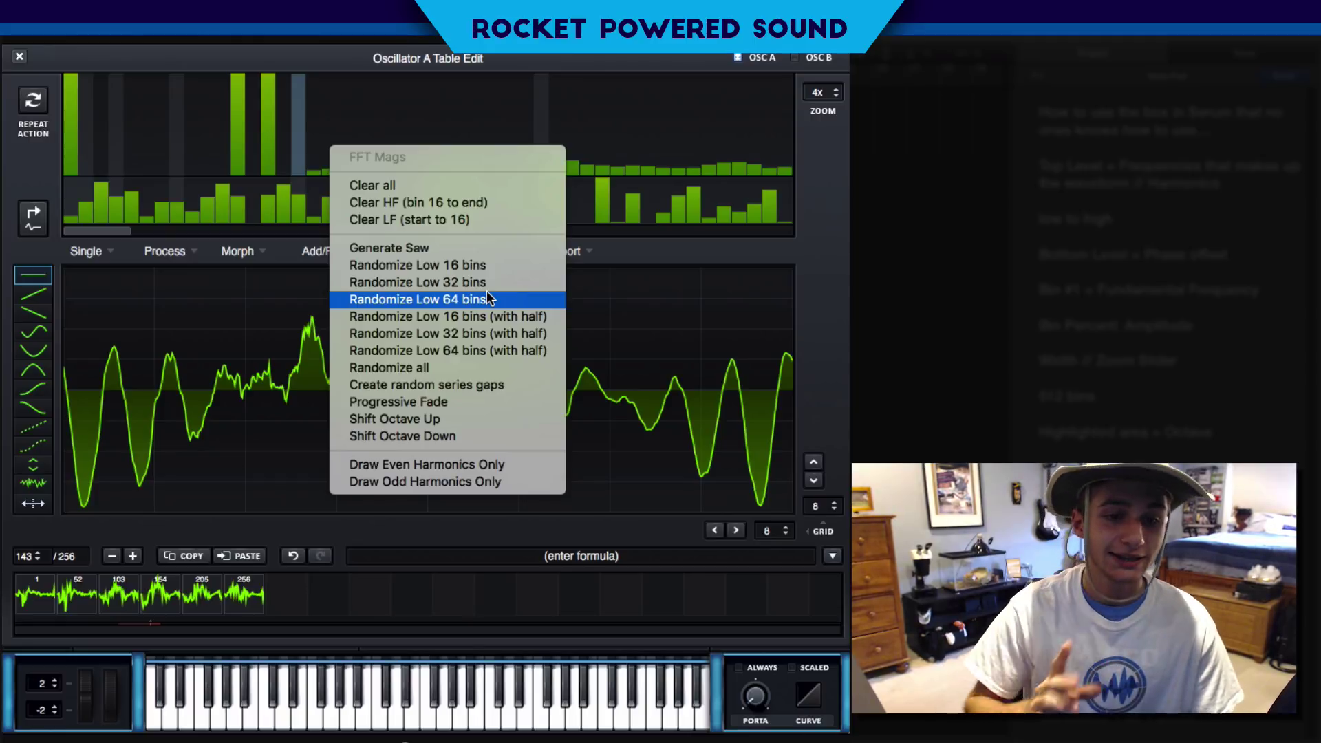
pyautogui.click(522, 316)
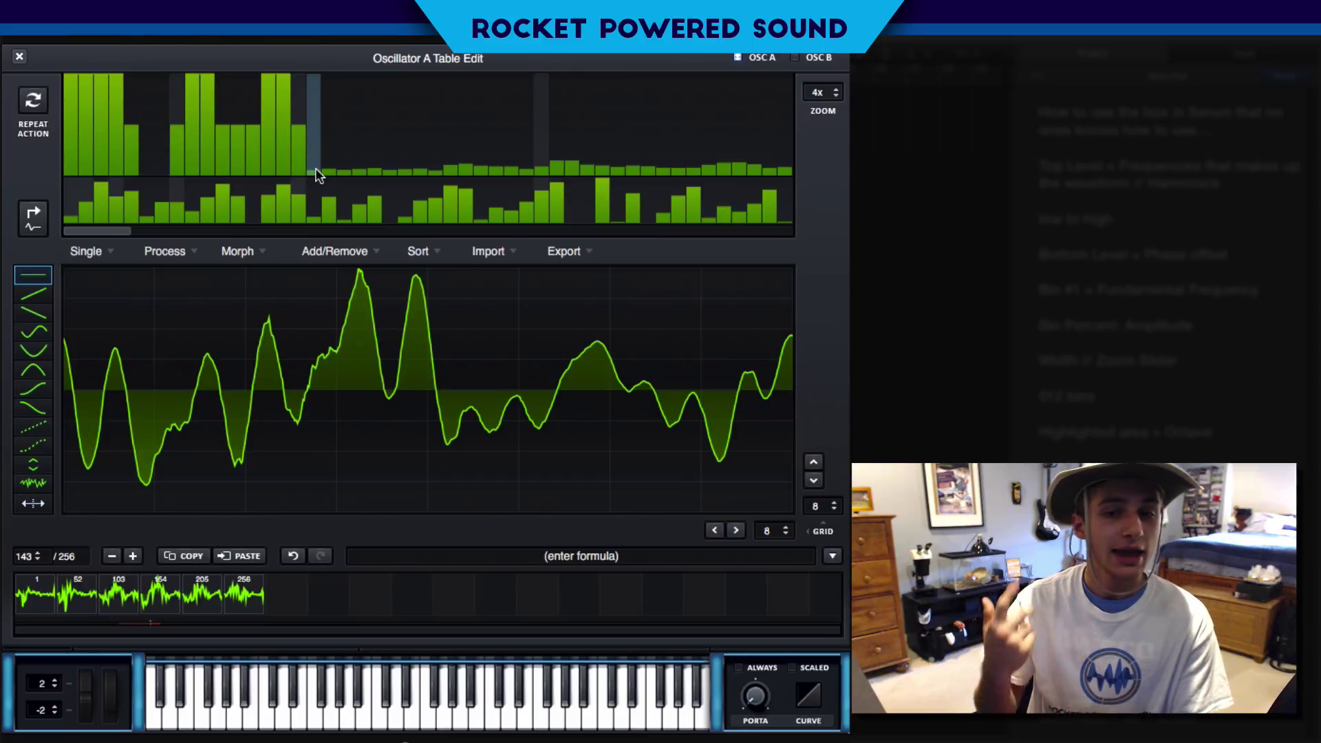
pyautogui.click(31, 102)
pyautogui.click(32, 101)
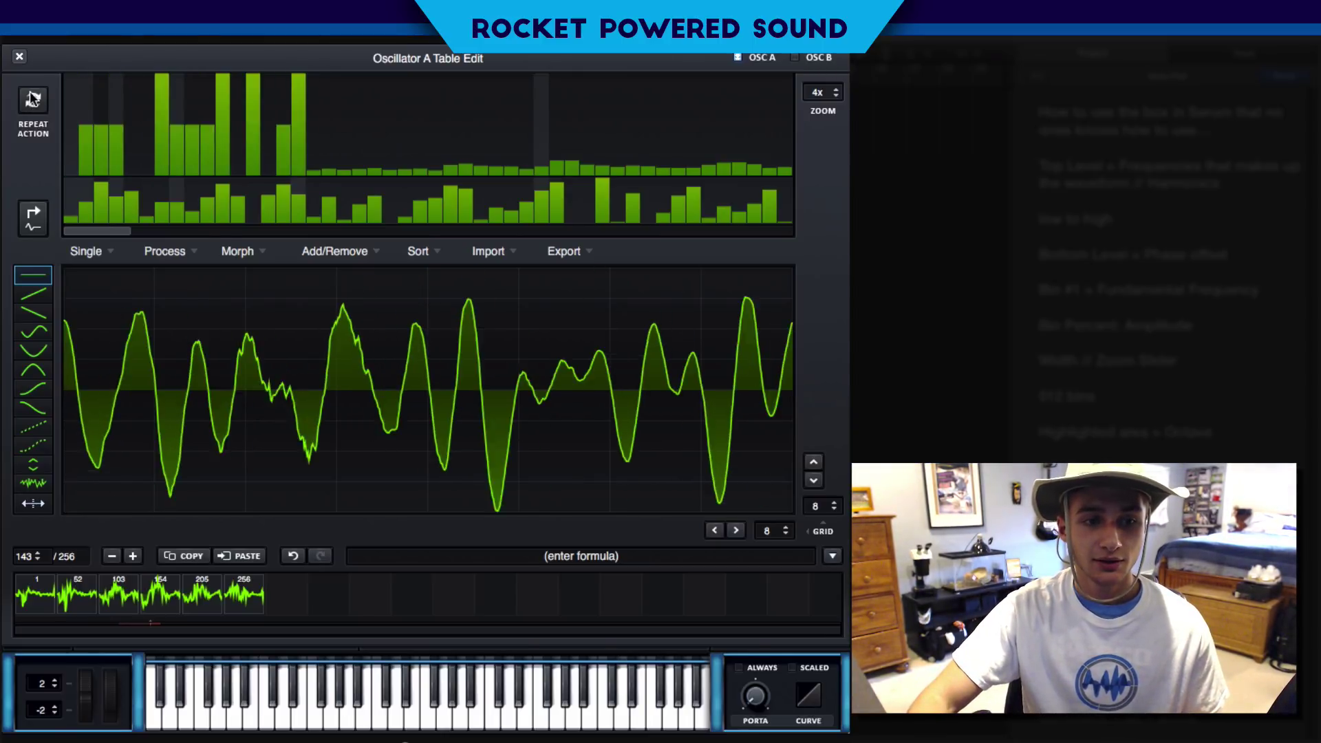
pyautogui.click(33, 99)
pyautogui.click(33, 99)
pyautogui.click(33, 100)
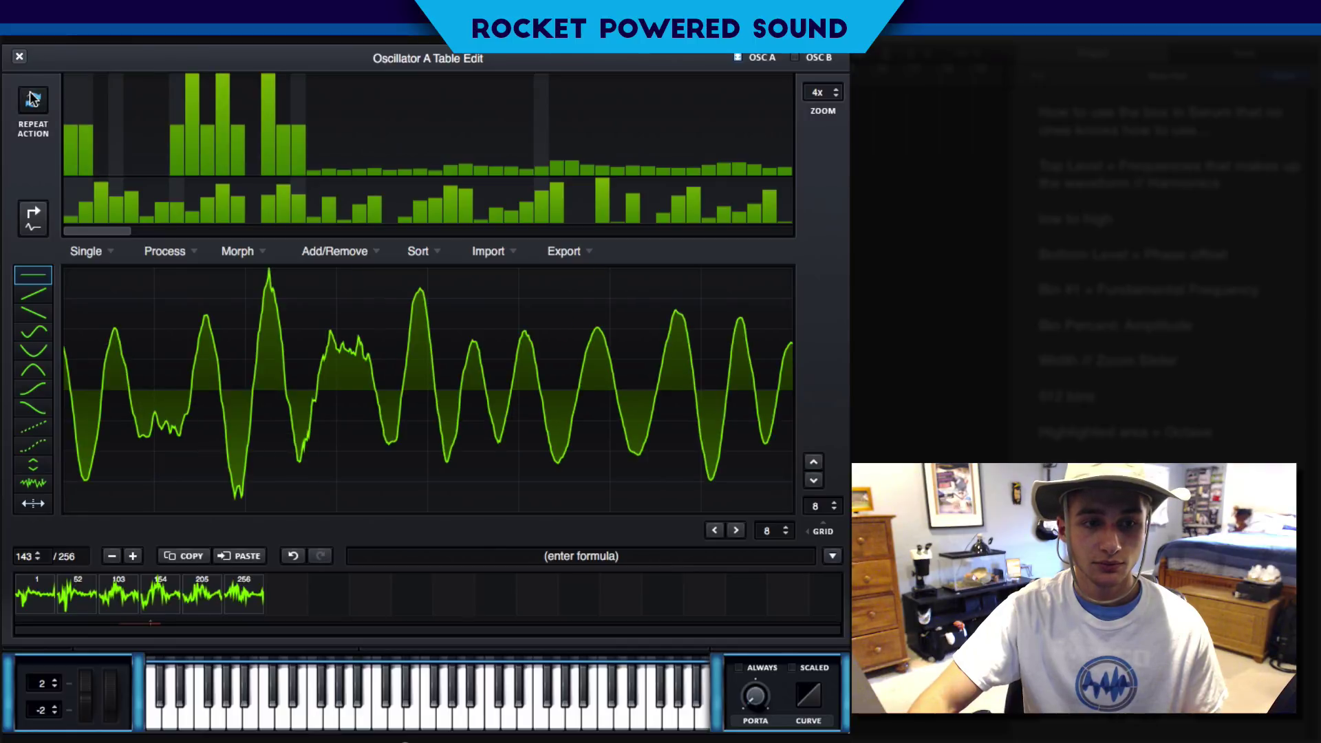
pyautogui.click(33, 99)
pyautogui.click(33, 99)
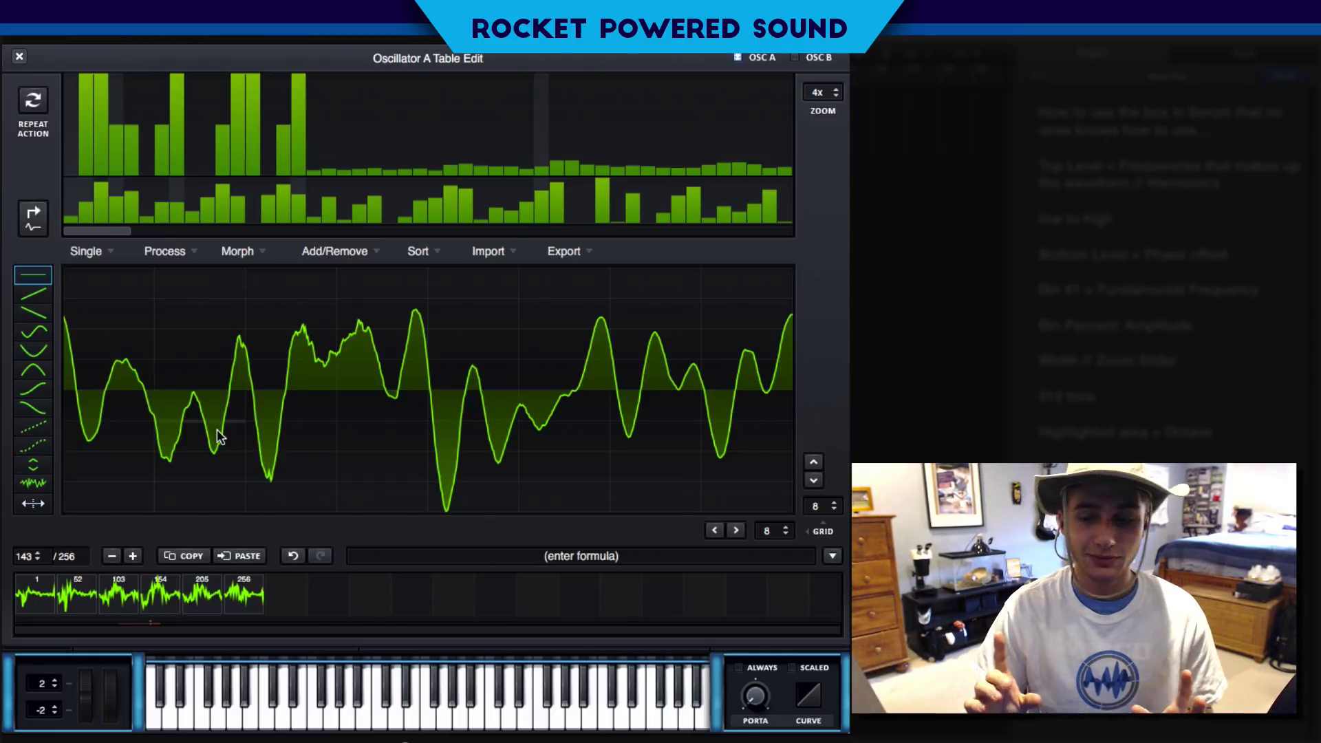
# Step: Randomize the magnitudes of all harmonic bins and create random series gaps in them
pyautogui.rightClick(328, 130)
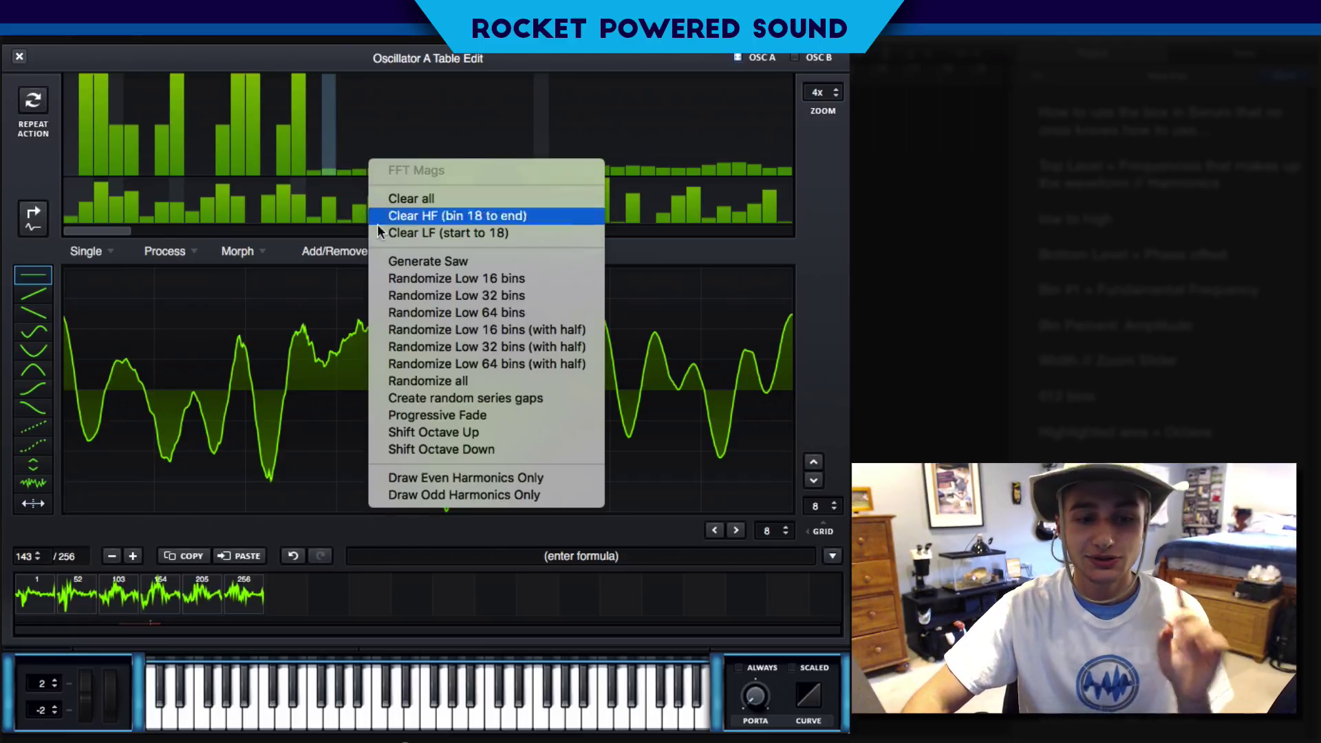
pyautogui.click(495, 381)
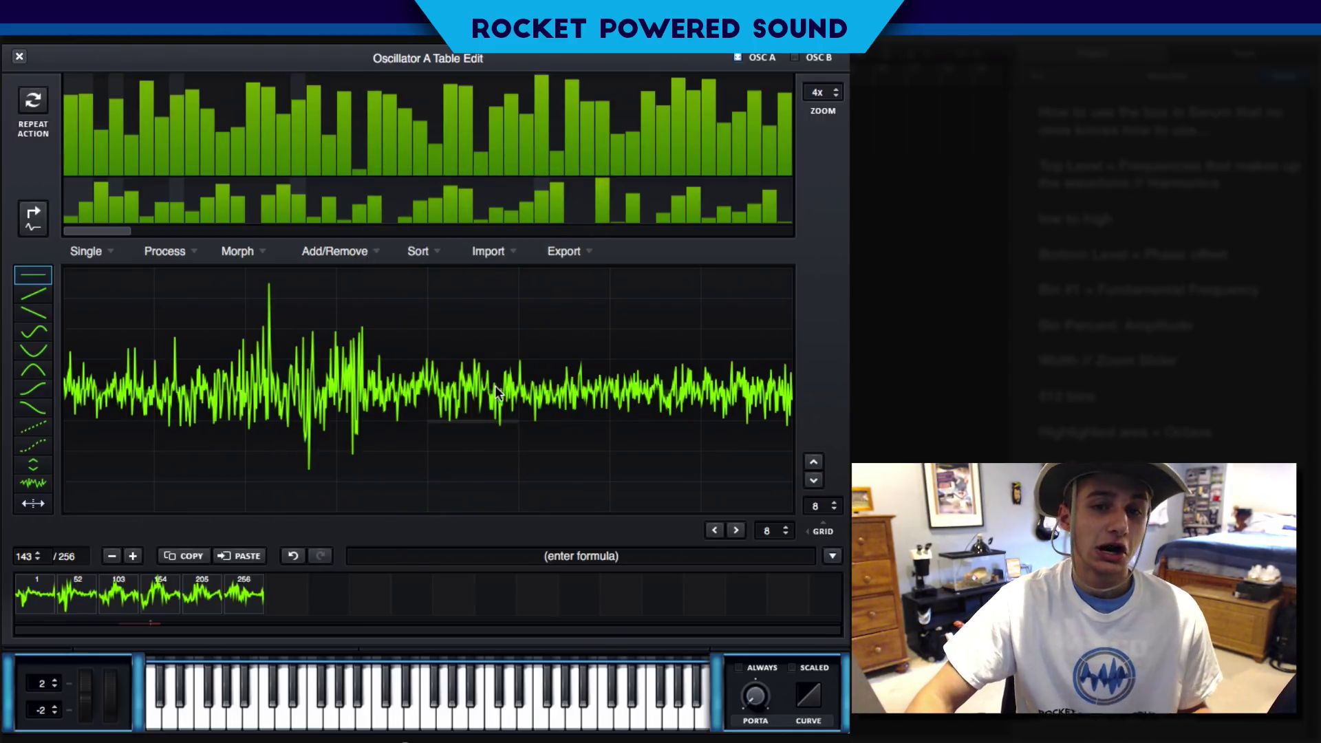
pyautogui.rightClick(391, 130)
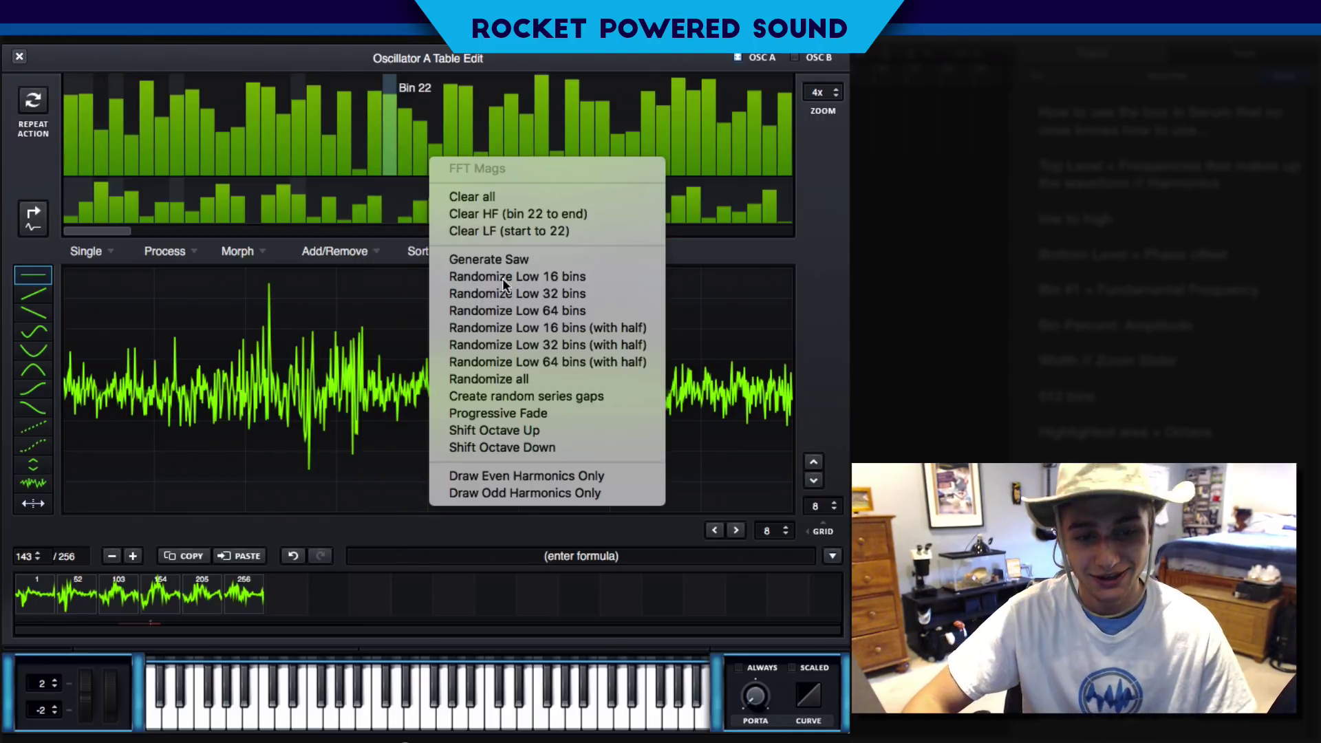
pyautogui.click(611, 402)
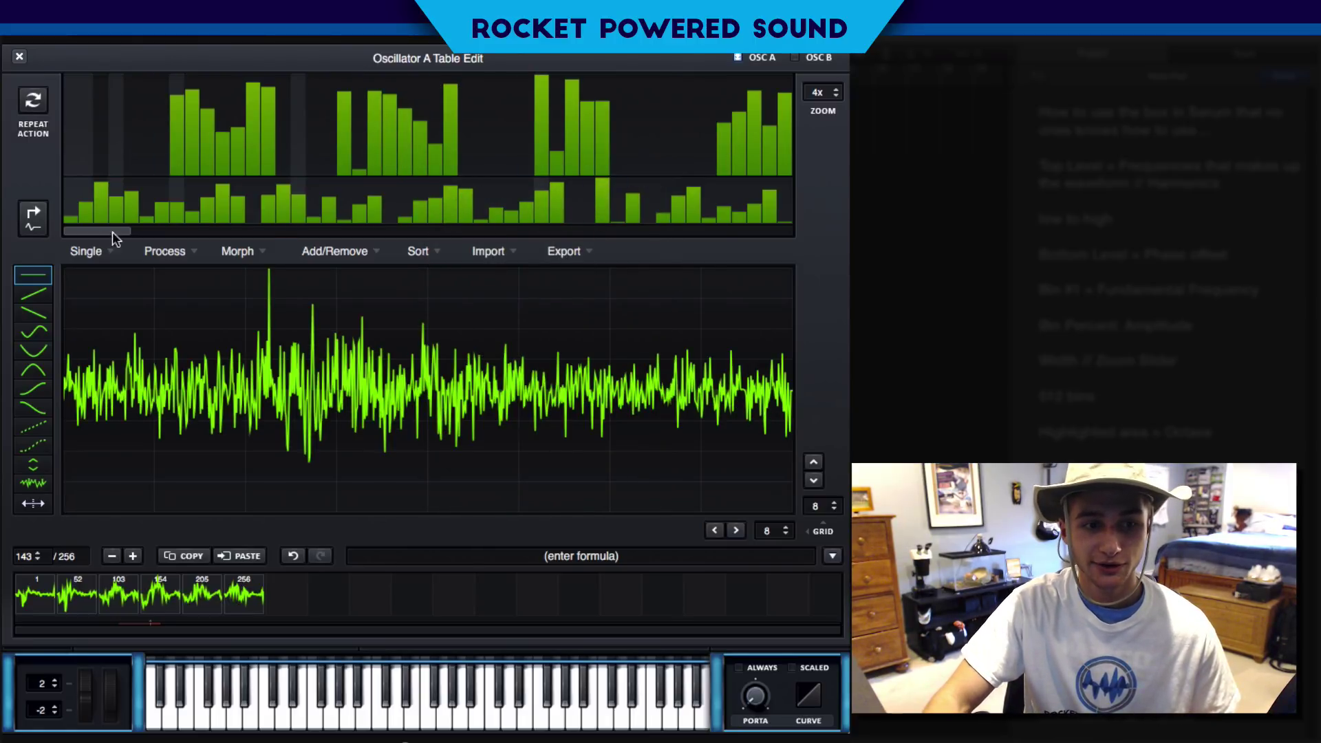
pyautogui.moveTo(108, 231)
pyautogui.mouseDown()
pyautogui.moveTo(795, 234)
pyautogui.moveTo(103, 232)
pyautogui.mouseUp()
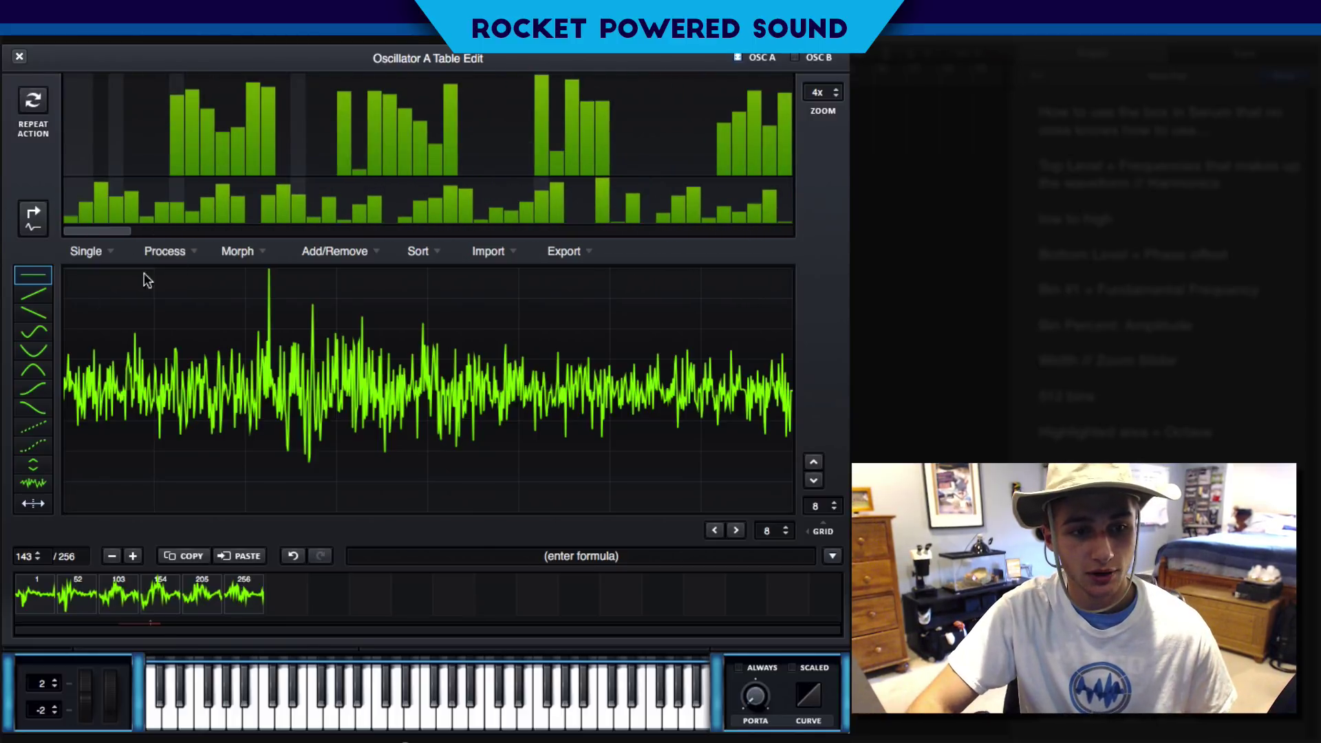
# Step: Draw magnitudes into the empty bins 1, 2 and 4 to 6, and apply a progressive fade to the harmonic bins
pyautogui.rightClick(382, 162)
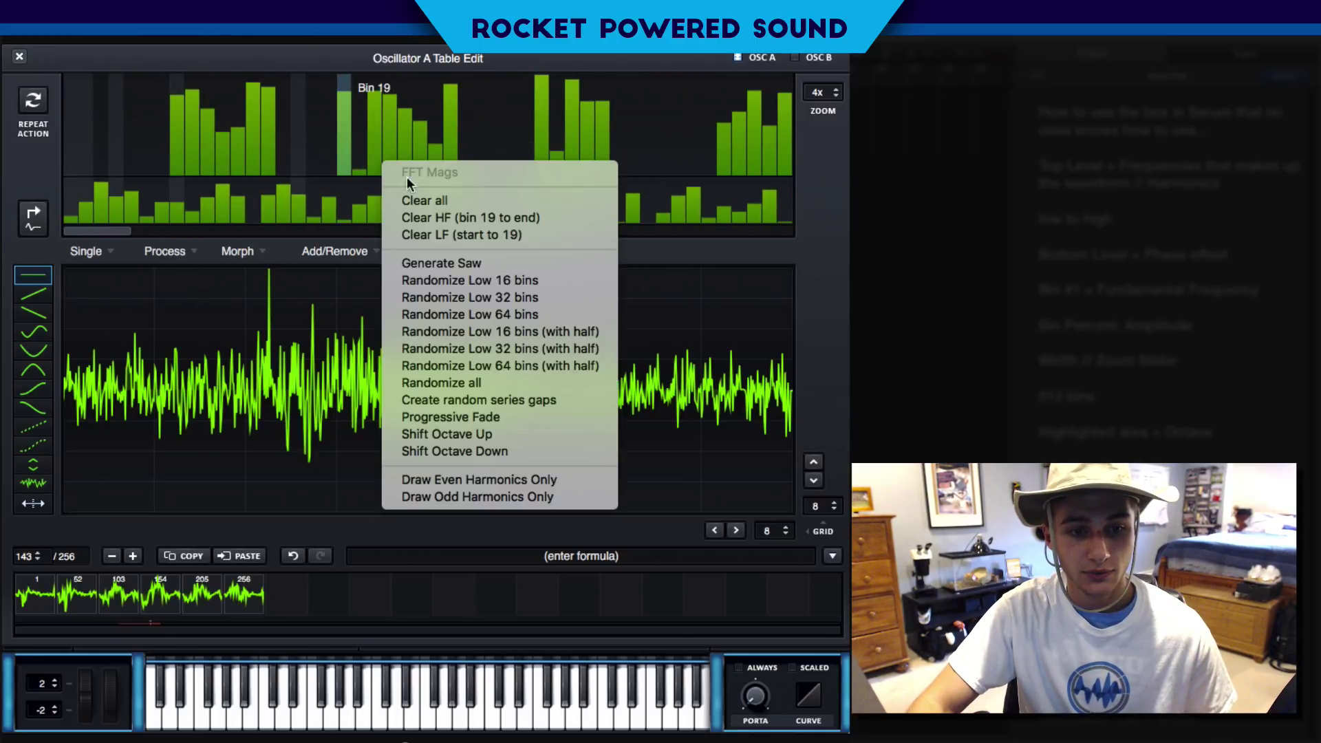
pyautogui.click(587, 416)
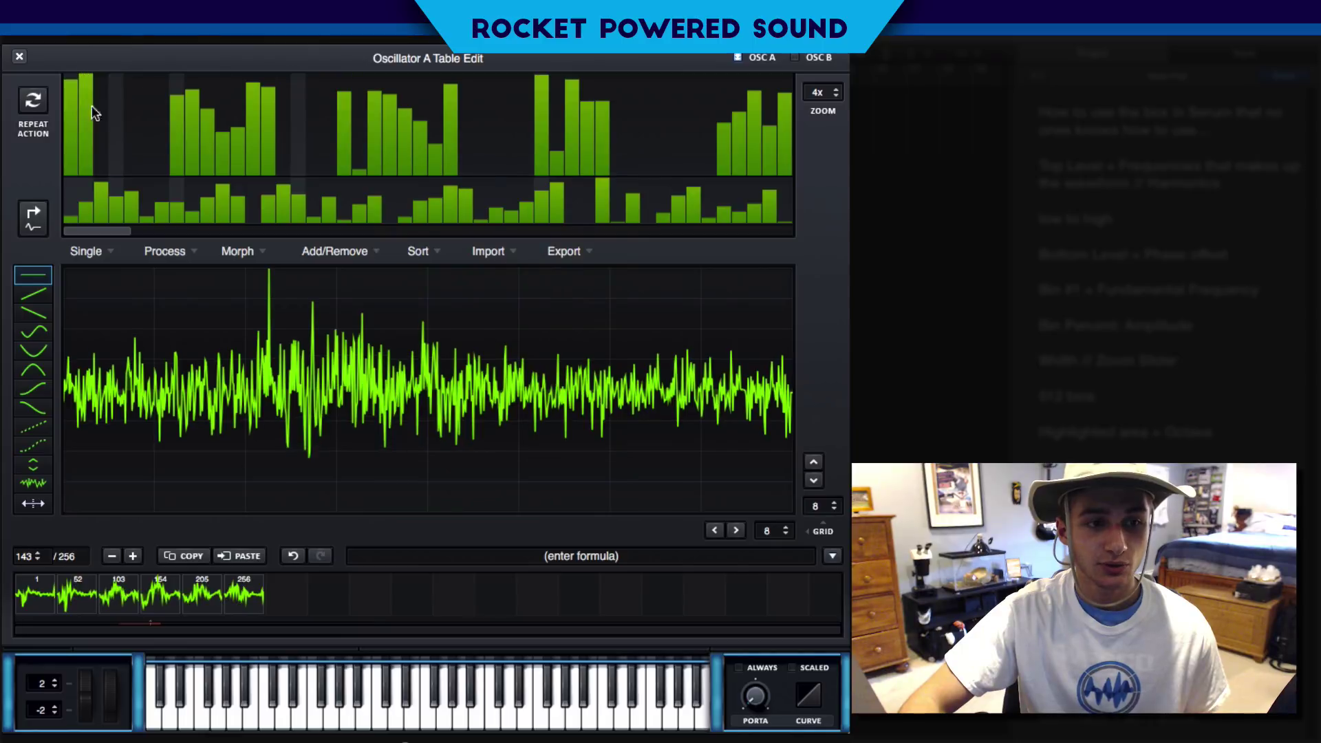
pyautogui.click(150, 110)
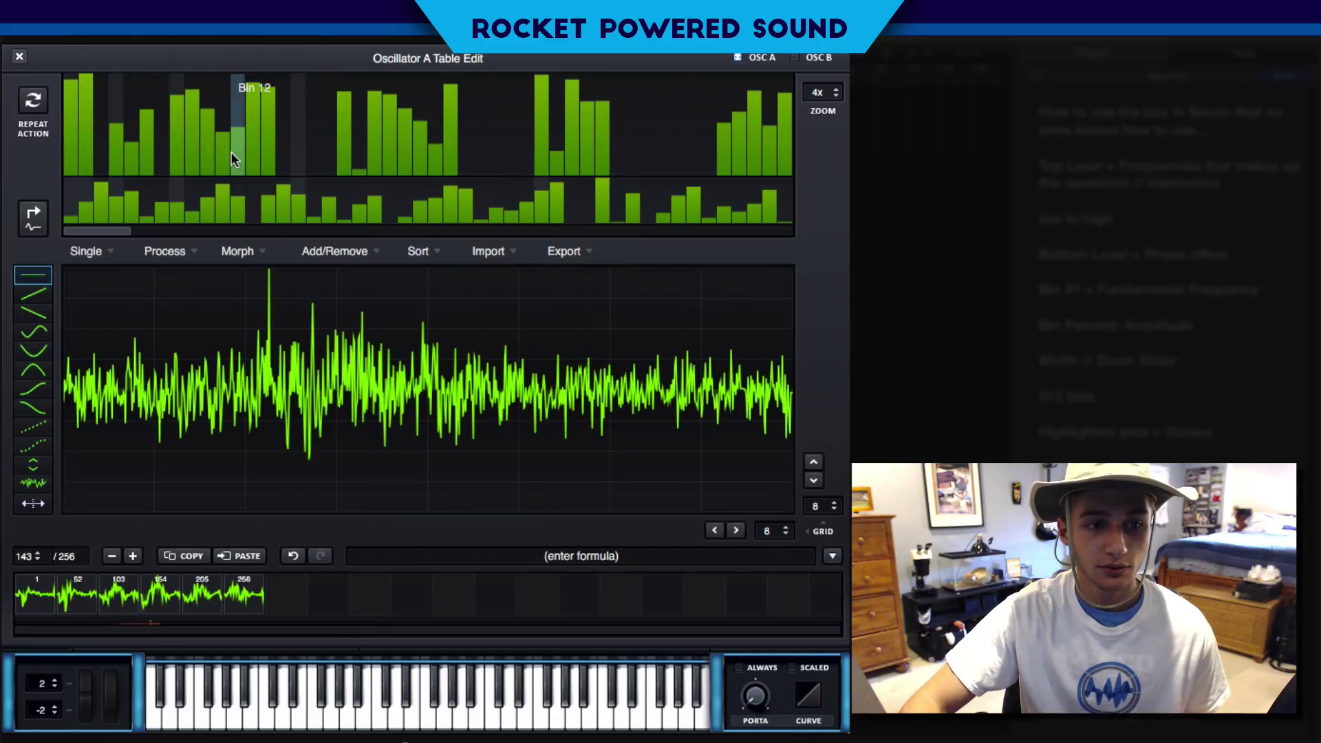
pyautogui.rightClick(266, 158)
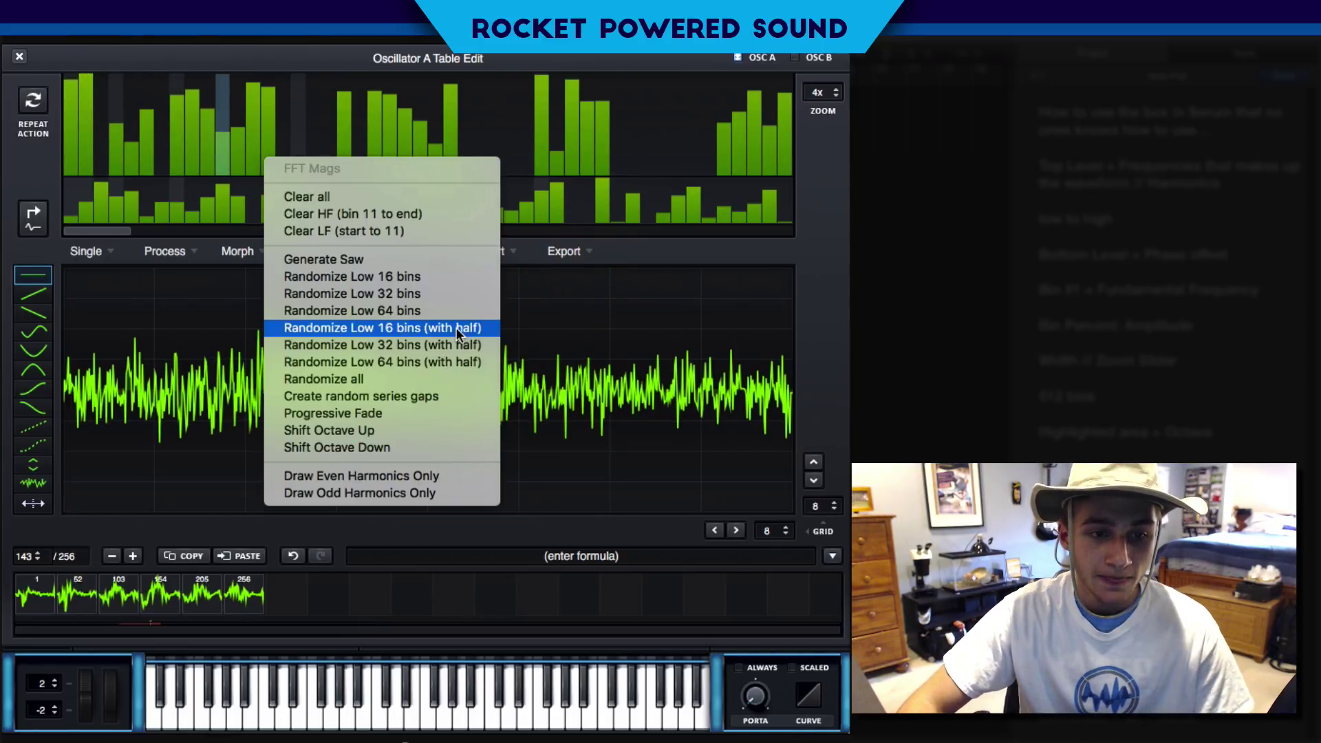
pyautogui.click(434, 412)
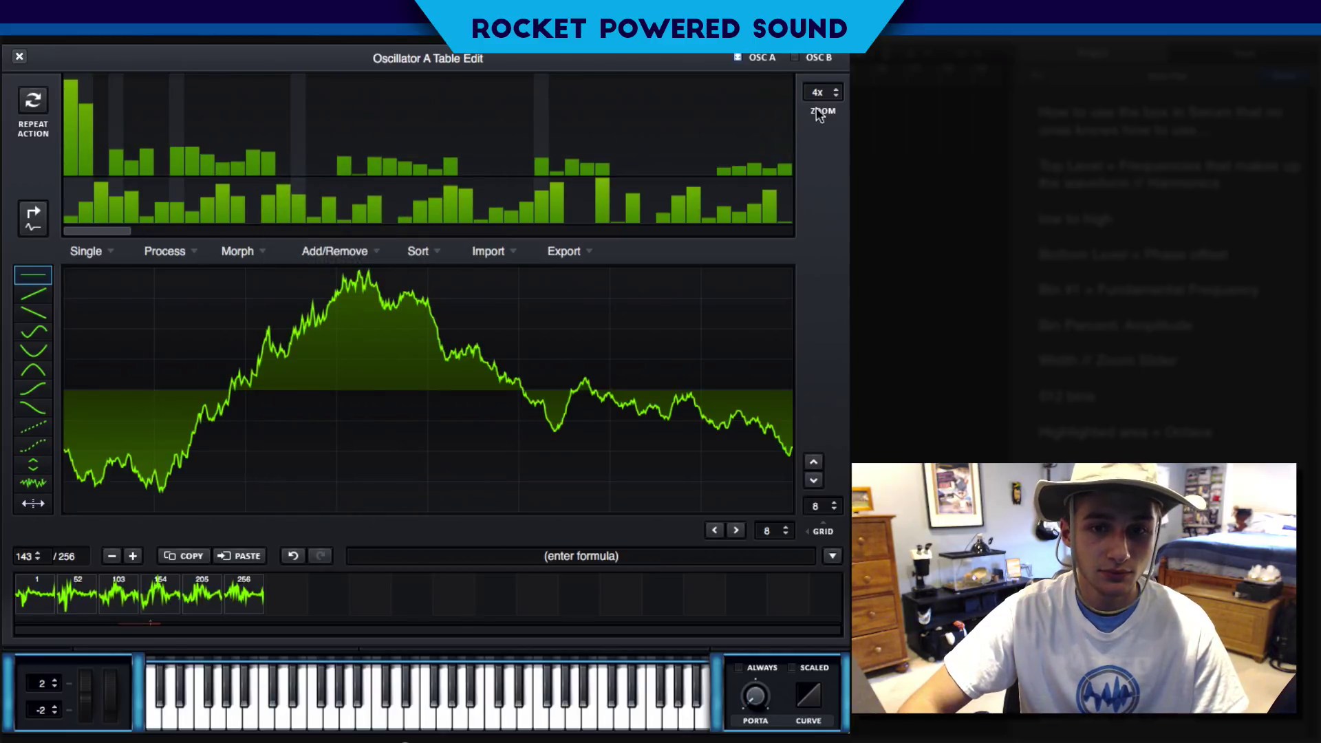
# Step: Shift the harmonic bins up one octave with the whole spectrum in view
pyautogui.moveTo(816, 93); pyautogui.dragTo(803, 204)
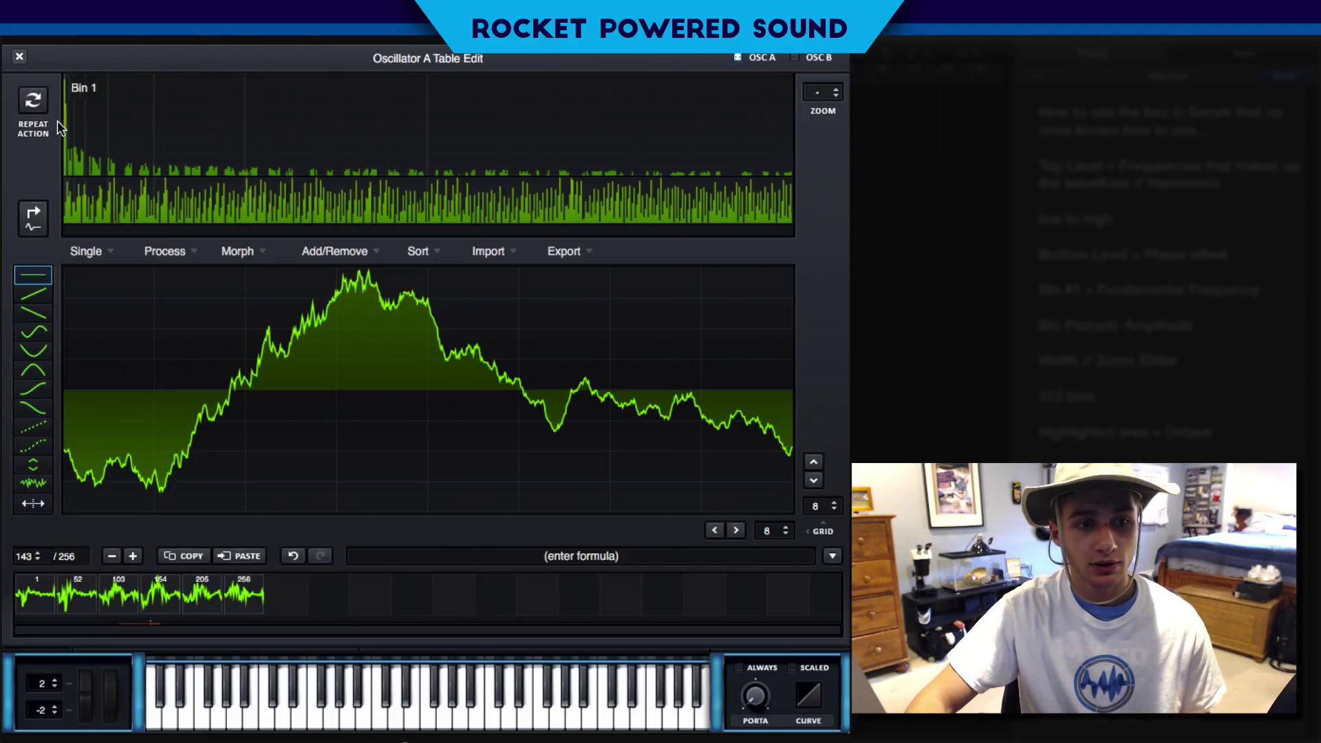
pyautogui.rightClick(256, 143)
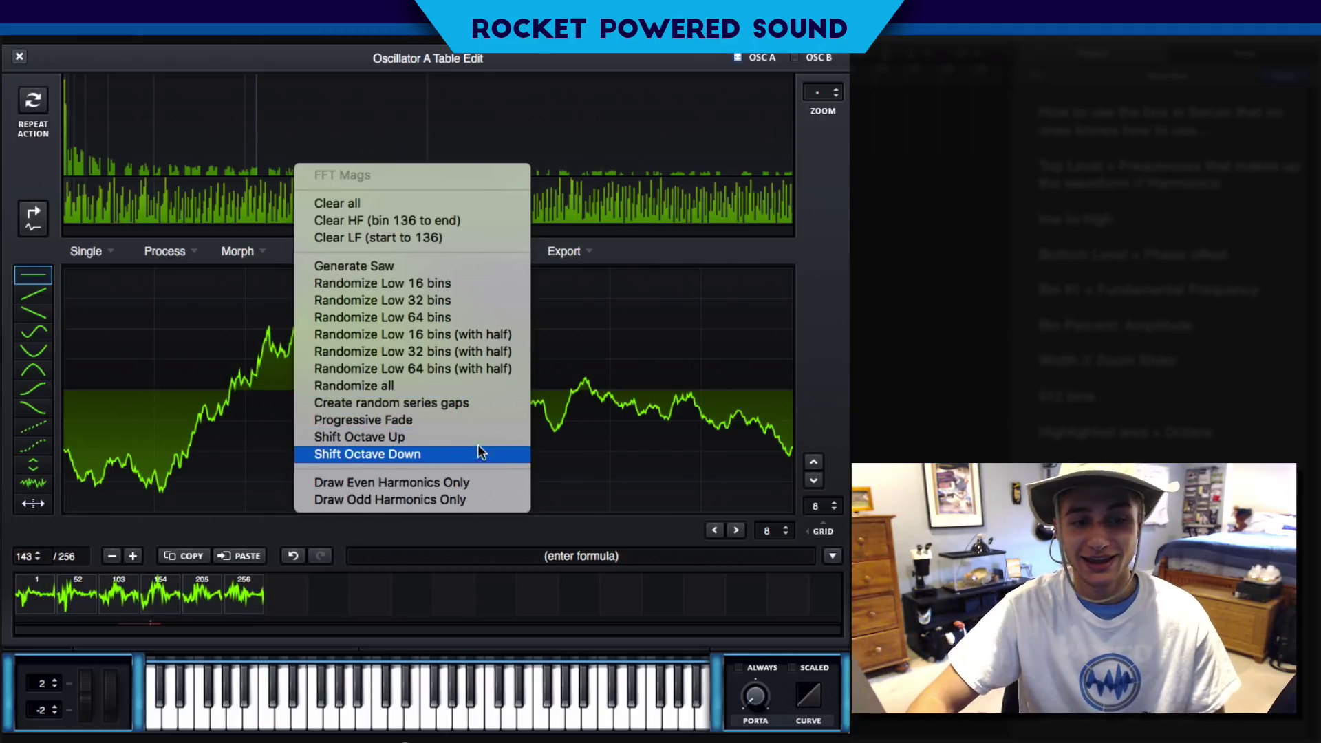
pyautogui.click(430, 438)
pyautogui.rightClick(314, 131)
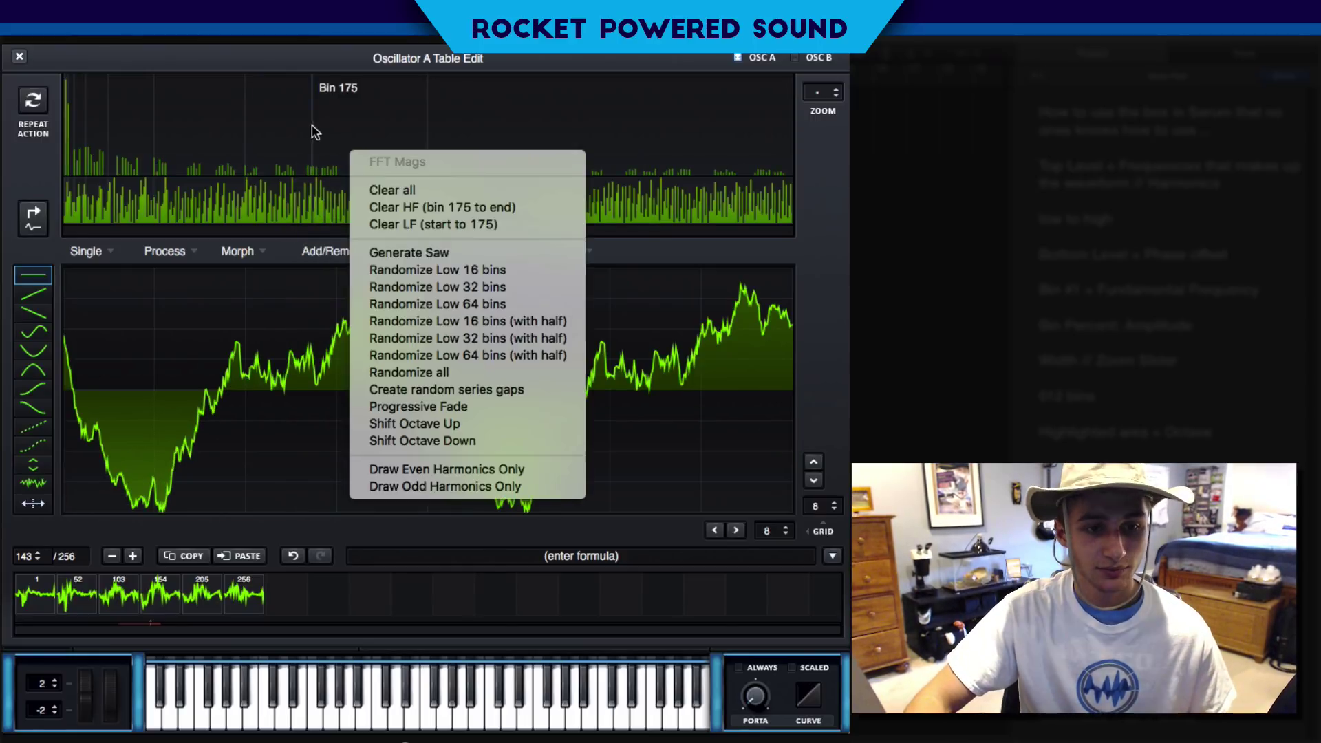
pyautogui.click(213, 339)
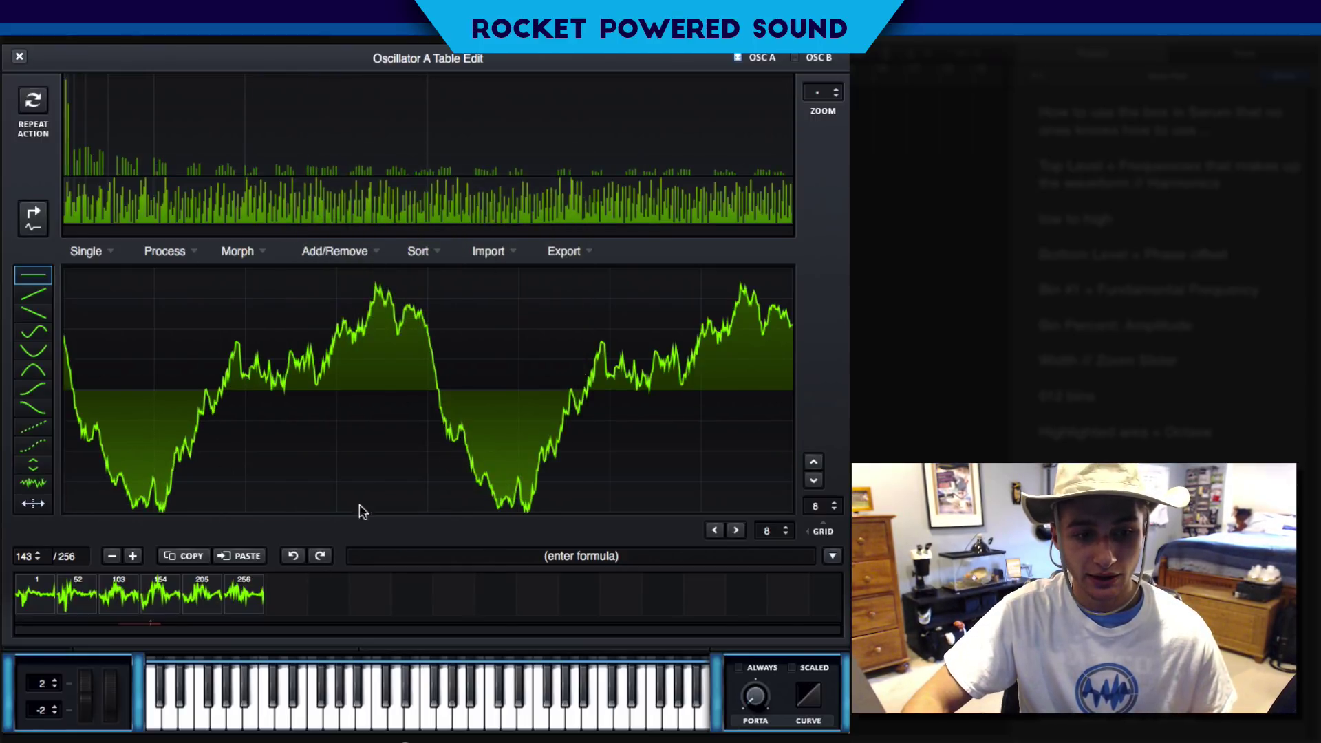
# Step: Restore the unfaded, gapped spectrum of frame 143, try a progressive fade on its harmonic bins, and undo the fade
pyautogui.click(320, 556)
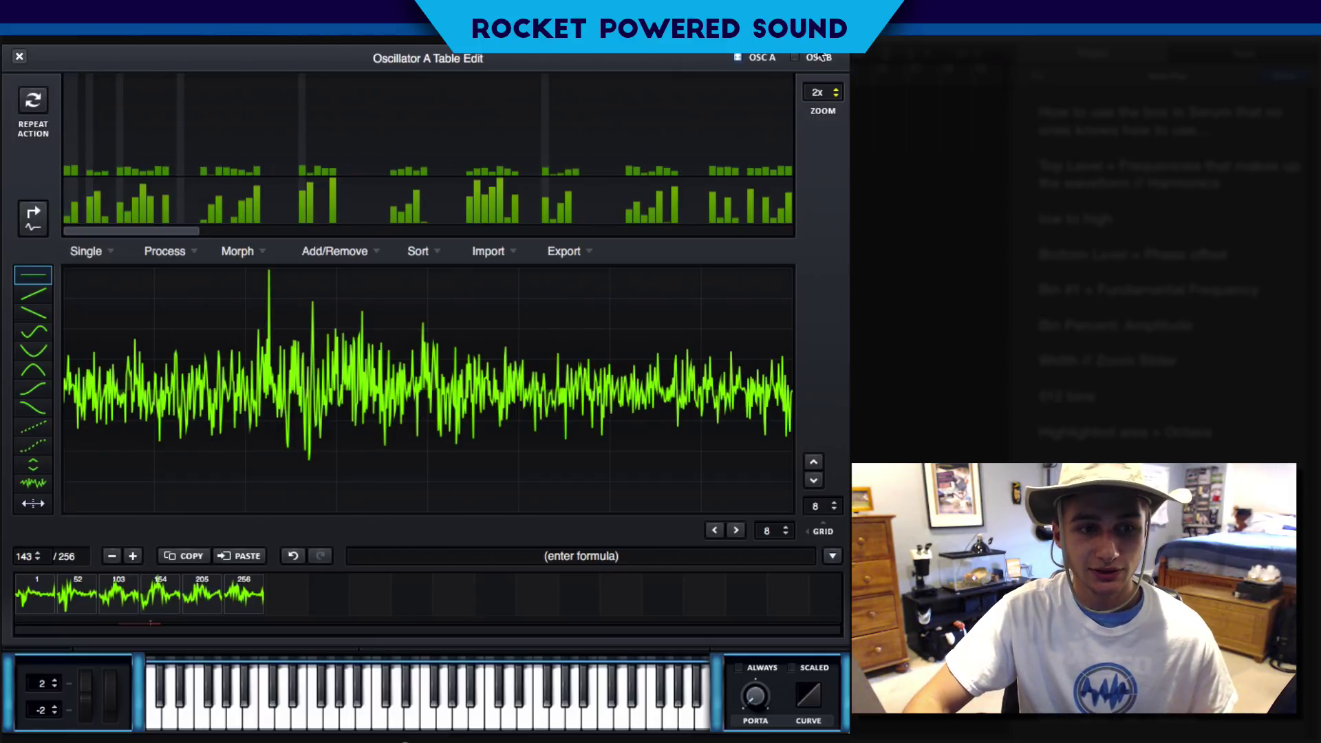
pyautogui.rightClick(381, 162)
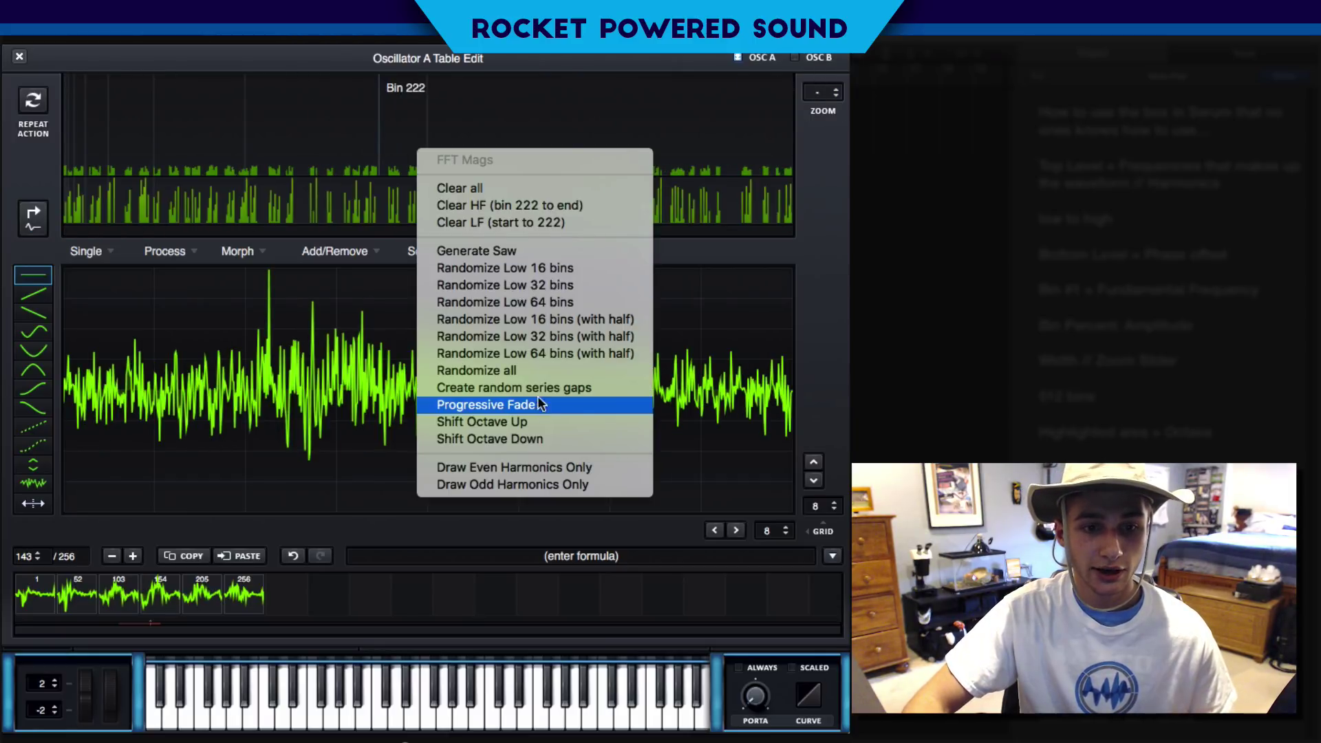
pyautogui.click(539, 404)
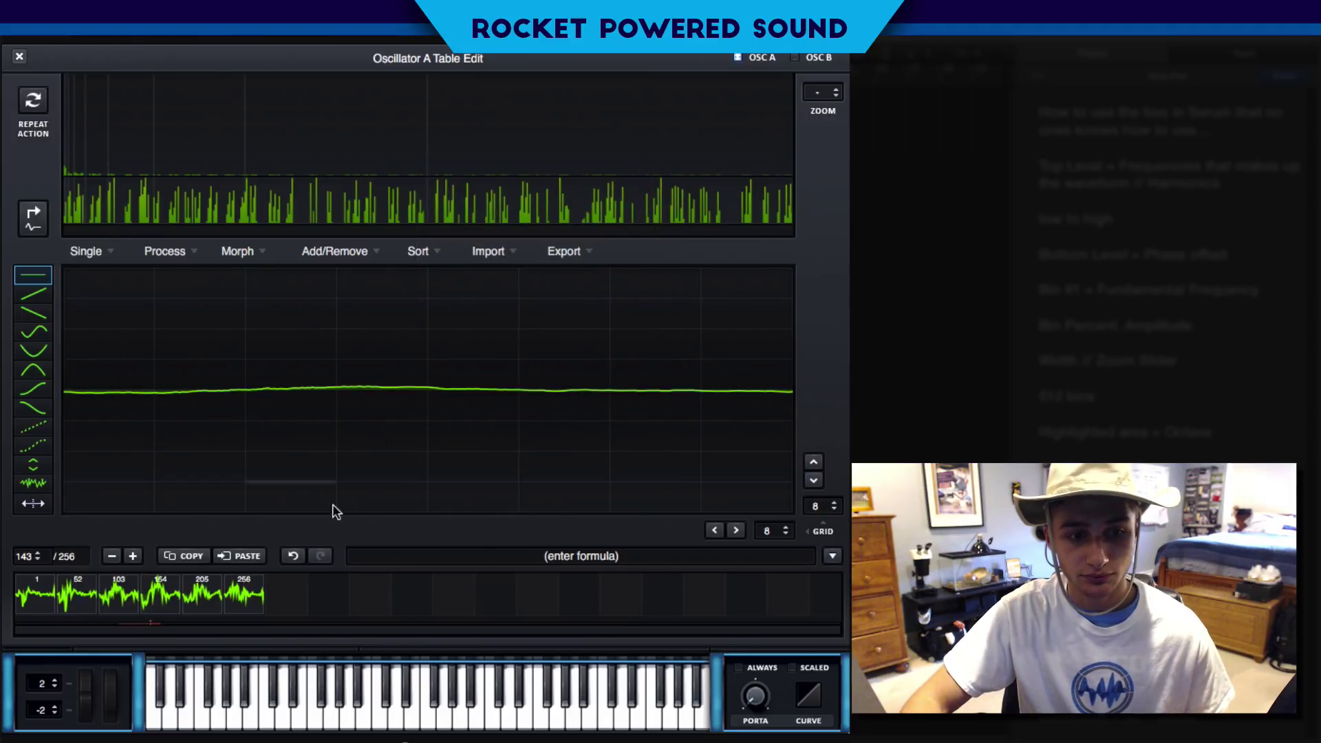
pyautogui.click(293, 556)
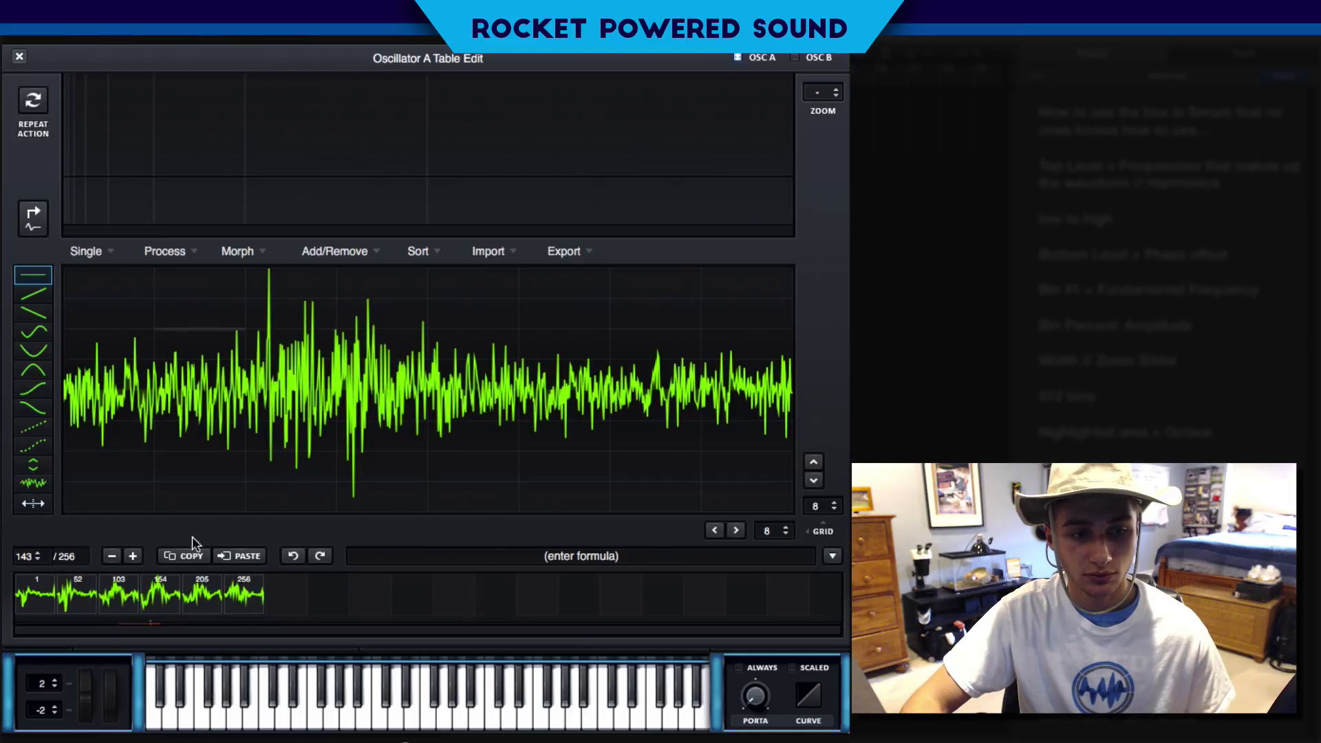
# Step: Randomize all harmonic bin magnitudes of wavetable frame 154 and apply a progressive fade to them
pyautogui.click(177, 590)
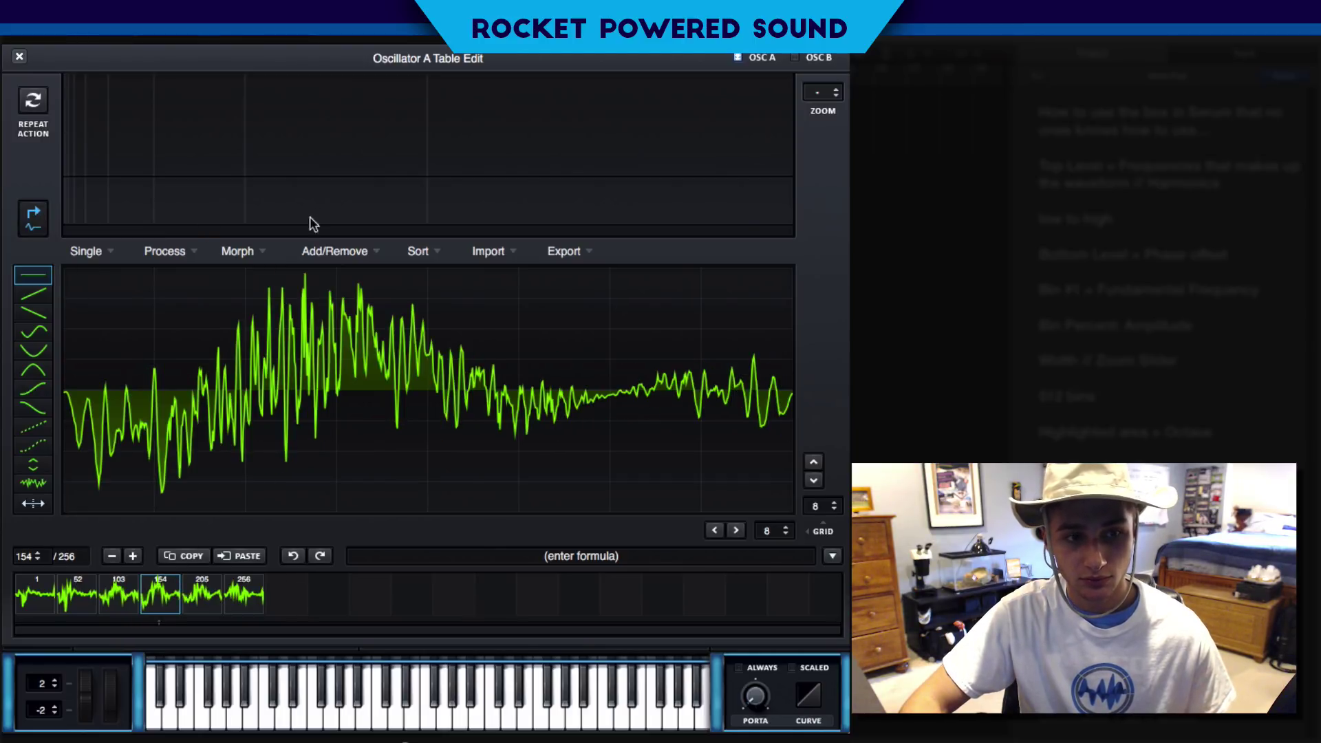
pyautogui.hotkey('ctrl', 'shift', 'z')
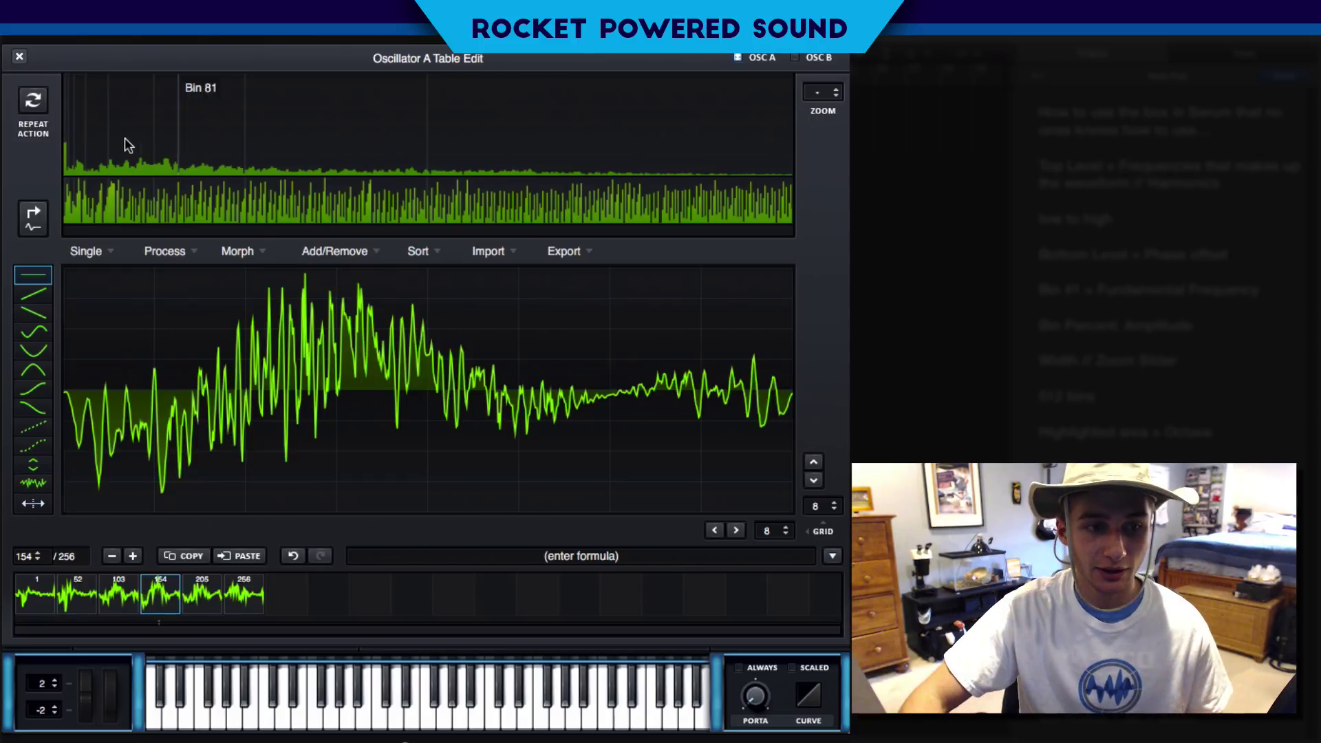
pyautogui.click(364, 252)
pyautogui.click(269, 170)
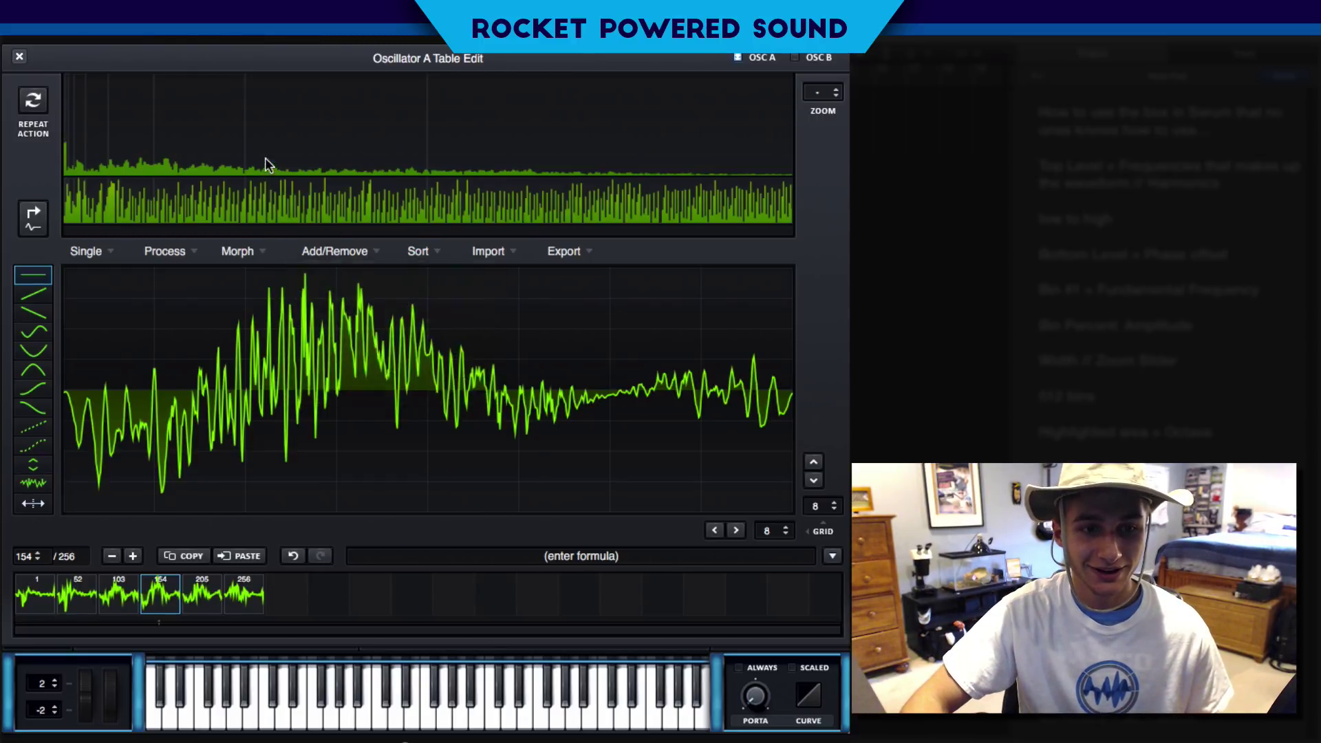
pyautogui.rightClick(269, 170)
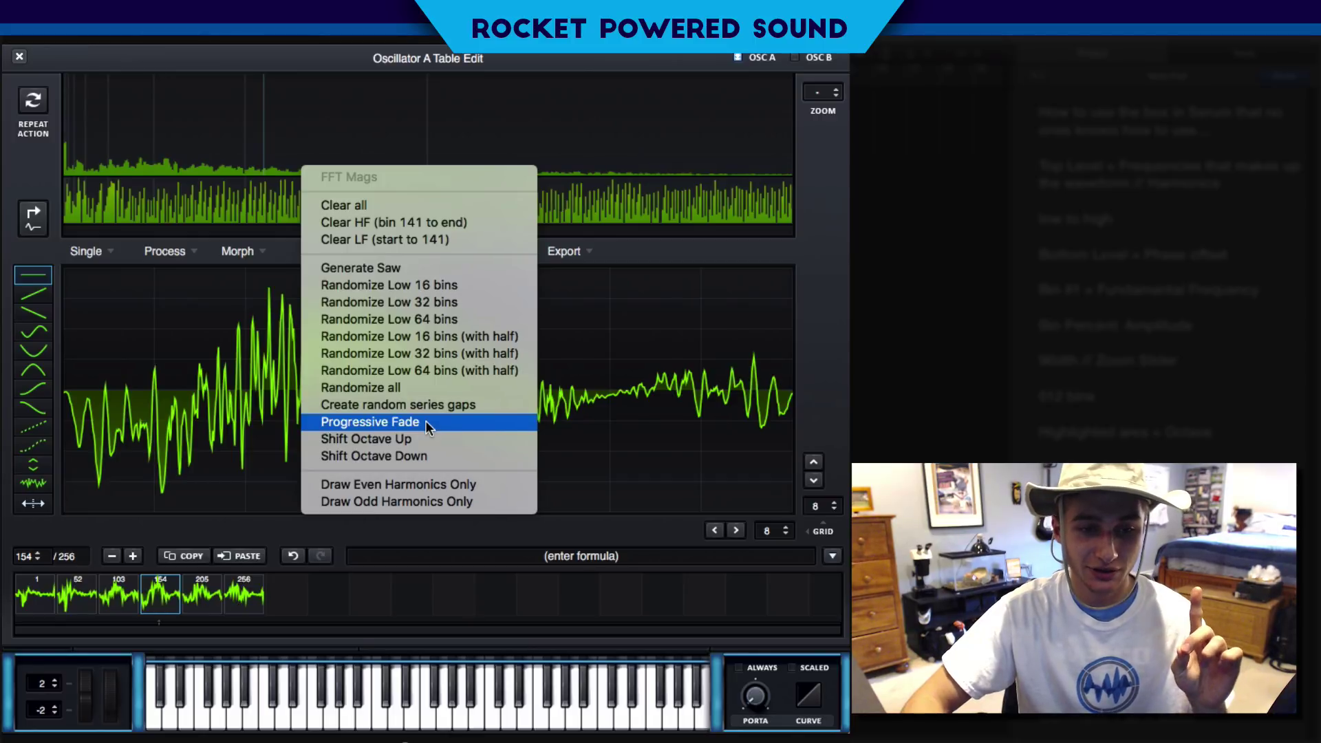
pyautogui.click(436, 389)
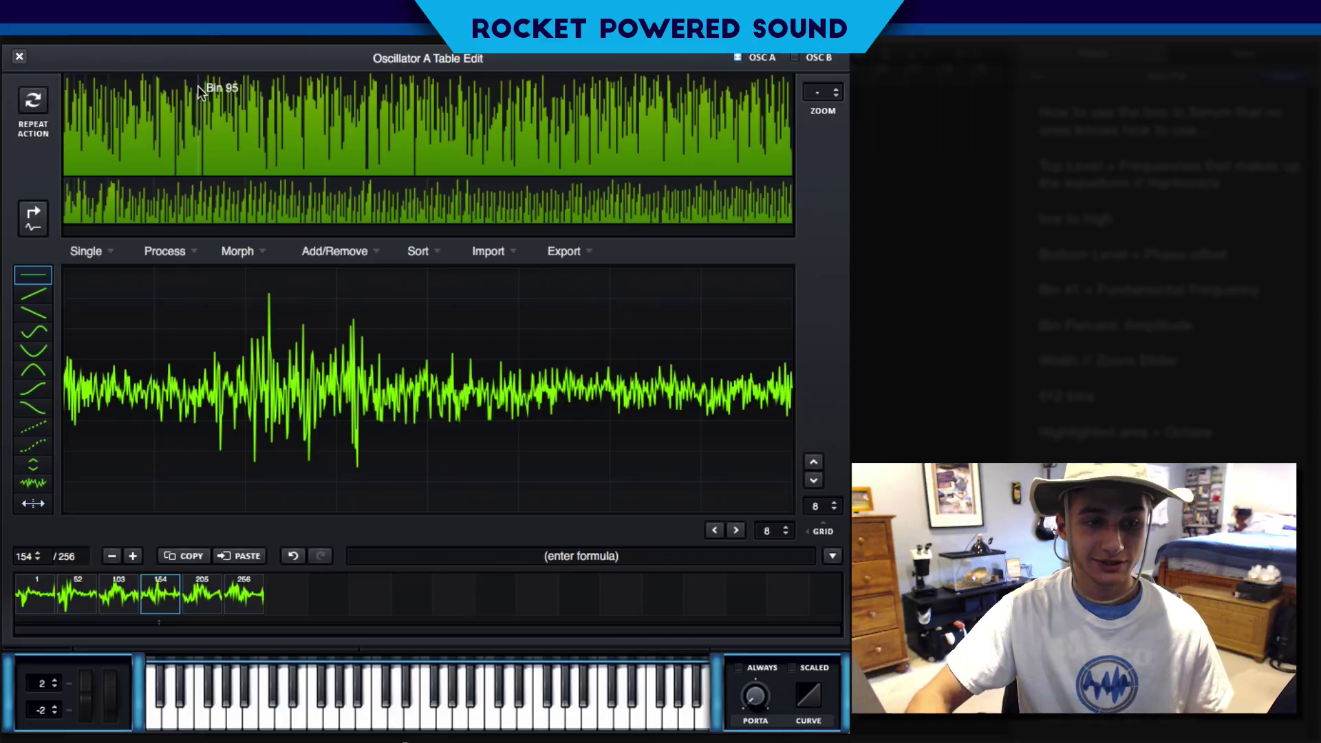
pyautogui.rightClick(369, 130)
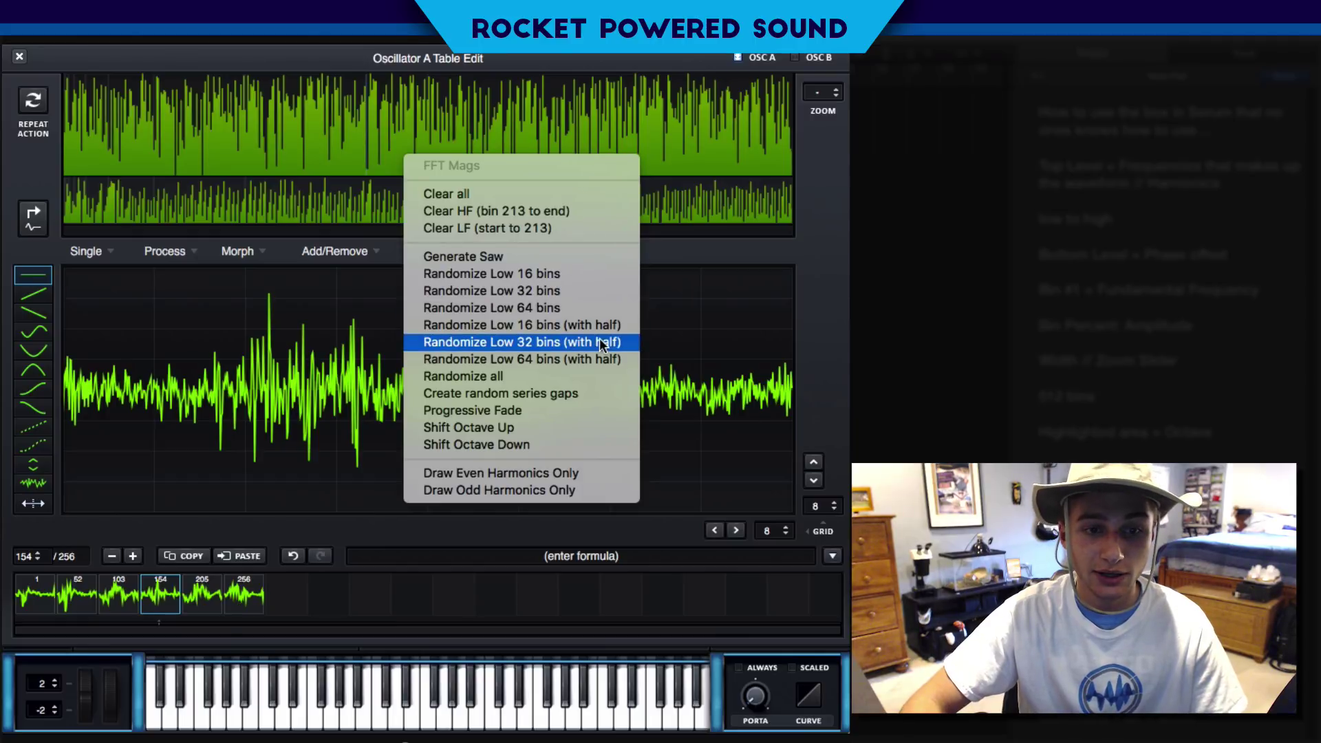
pyautogui.click(559, 407)
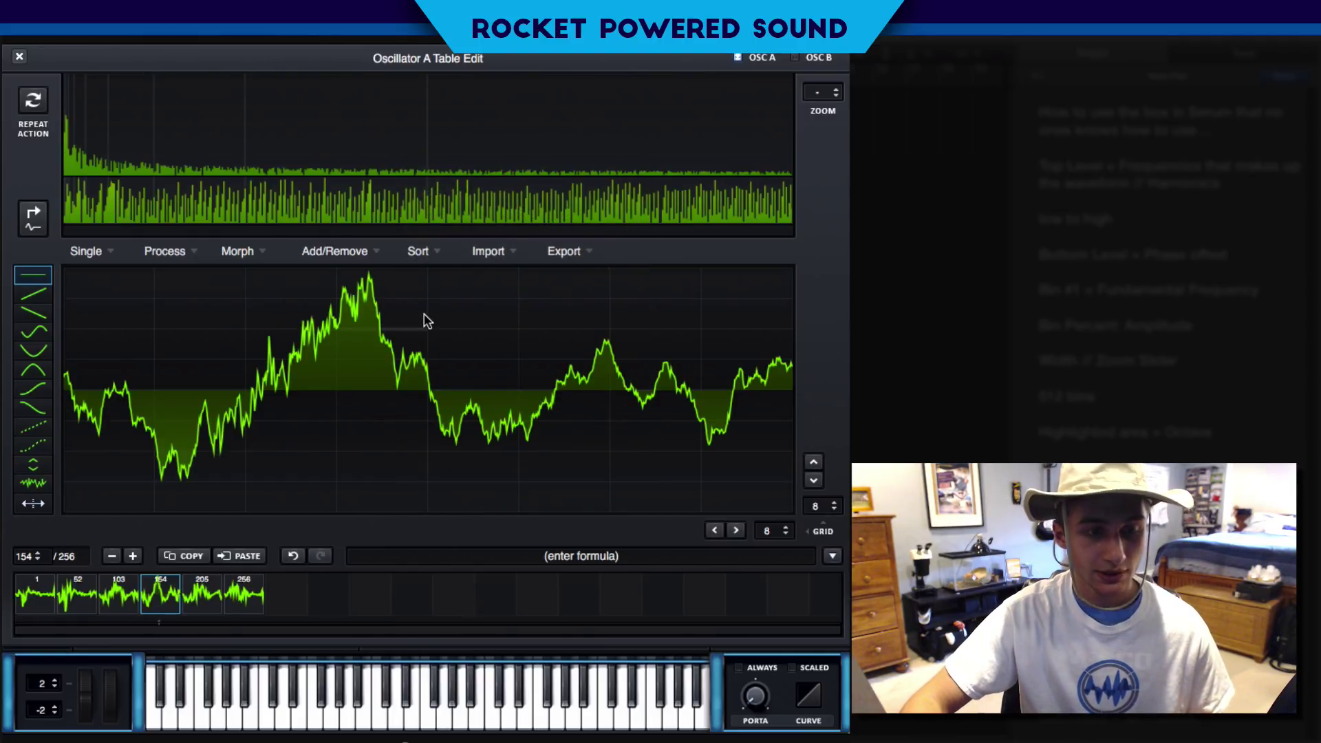
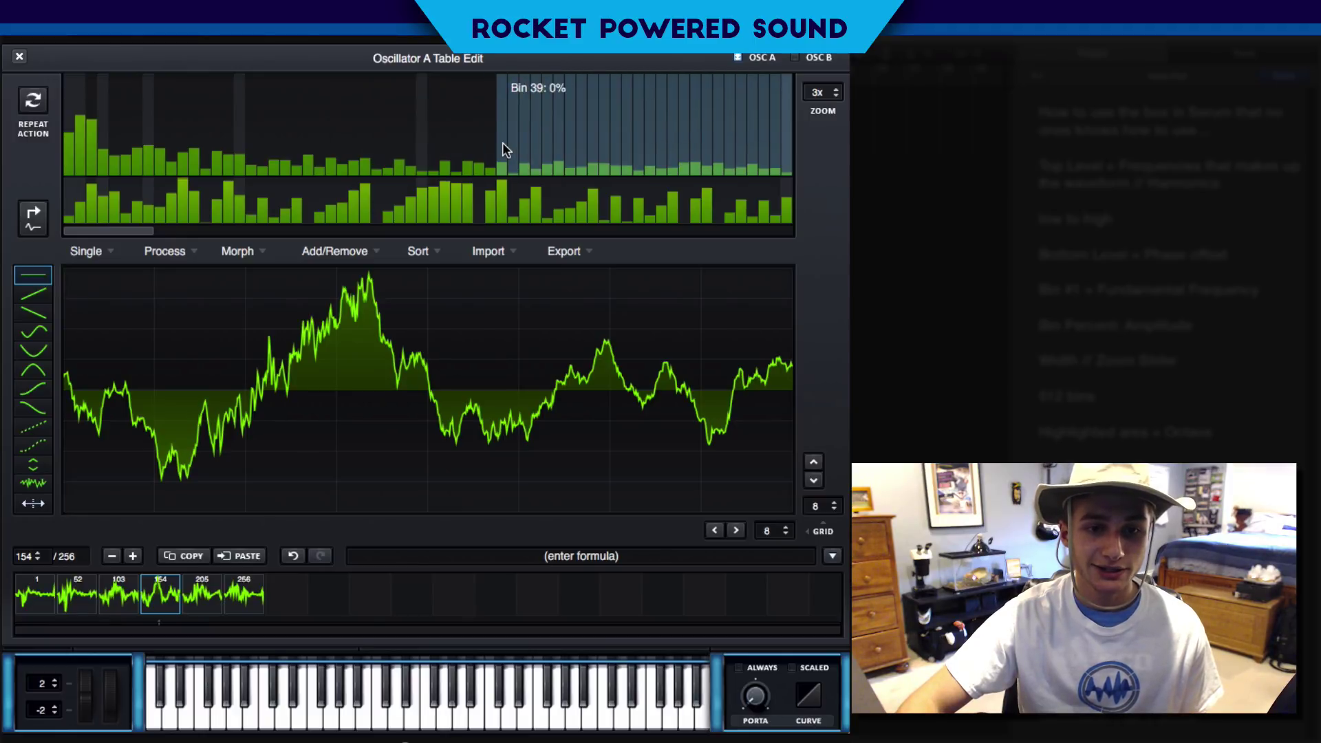
# Step: Raise the magnitude of bin 39 in frame 154, and boost a single much higher harmonic bin
pyautogui.moveTo(503, 142); pyautogui.dragTo(522, 108)
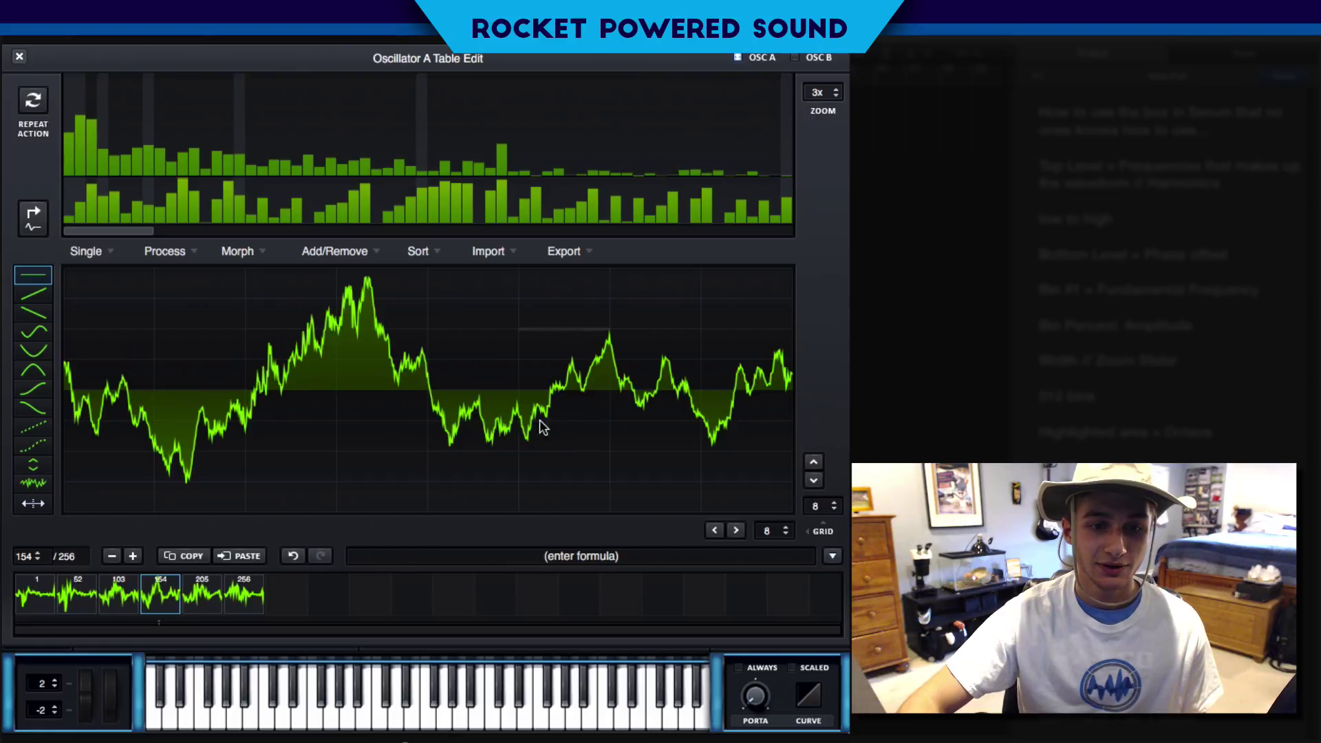
pyautogui.click(819, 94)
pyautogui.moveTo(294, 111); pyautogui.dragTo(297, 68)
pyautogui.moveTo(817, 95); pyautogui.dragTo(818, 177)
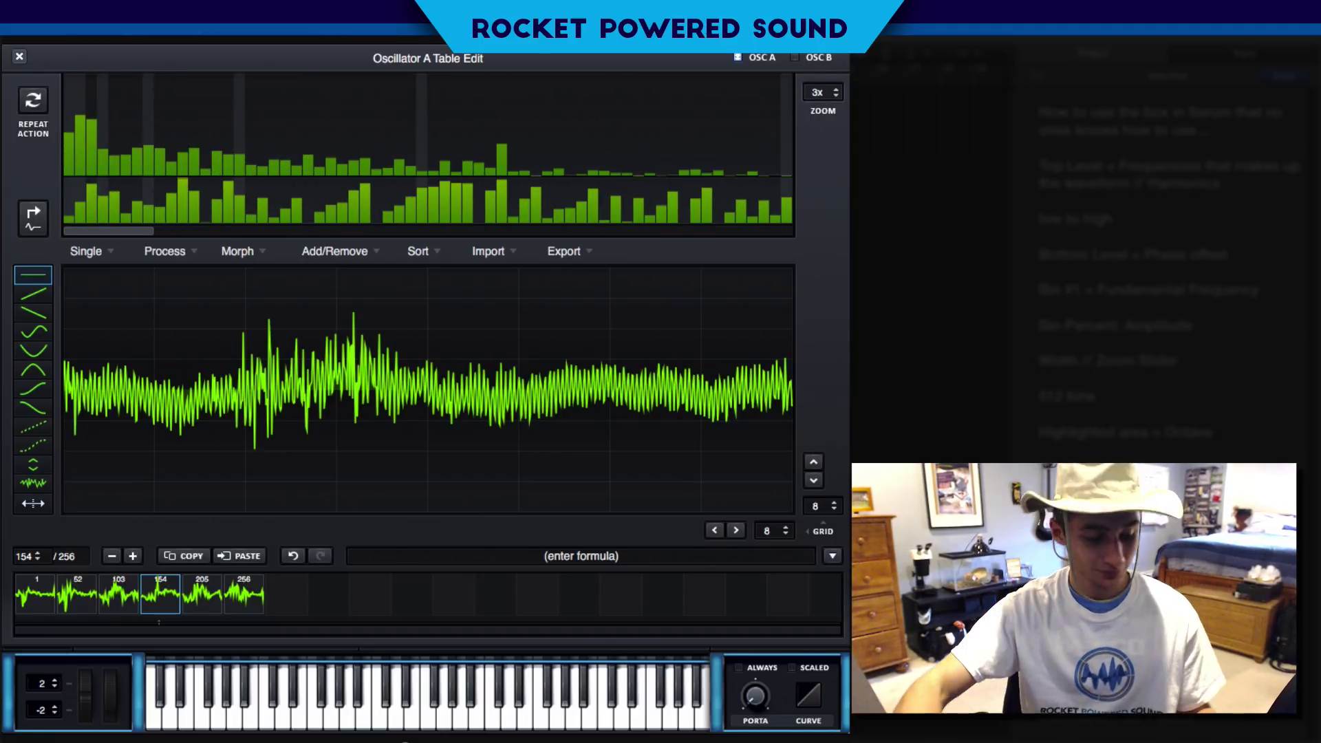
# Step: Draw new wave-like magnitudes across the low harmonic bins at 3x zoom, and raise bin 32 to nearly full magnitude
pyautogui.moveTo(362, 150)
pyautogui.mouseDown()
pyautogui.moveTo(366, 106)
pyautogui.moveTo(403, 86)
pyautogui.moveTo(685, 123)
pyautogui.moveTo(357, 53)
pyautogui.moveTo(230, 110)
pyautogui.moveTo(150, 115)
pyautogui.moveTo(606, 126)
pyautogui.moveTo(648, 114)
pyautogui.moveTo(532, 165)
pyautogui.moveTo(383, 135)
pyautogui.moveTo(302, 84)
pyautogui.moveTo(238, 80)
pyautogui.moveTo(199, 103)
pyautogui.moveTo(216, 149)
pyautogui.moveTo(323, 179)
pyautogui.moveTo(606, 103)
pyautogui.moveTo(435, 120)
pyautogui.moveTo(539, 104)
pyautogui.moveTo(442, 126)
pyautogui.moveTo(416, 174)
pyautogui.moveTo(408, 99)
pyautogui.moveTo(413, 143)
pyautogui.moveTo(463, 96)
pyautogui.moveTo(401, 156)
pyautogui.moveTo(421, 127)
pyautogui.moveTo(404, 91)
pyautogui.moveTo(358, 88)
pyautogui.moveTo(407, 149)
pyautogui.moveTo(437, 161)
pyautogui.moveTo(415, 98)
pyautogui.moveTo(474, 145)
pyautogui.moveTo(562, 126)
pyautogui.moveTo(598, 93)
pyautogui.moveTo(732, 129)
pyautogui.moveTo(662, 127)
pyautogui.moveTo(625, 110)
pyautogui.moveTo(578, 169)
pyautogui.moveTo(573, 153)
pyautogui.moveTo(459, 101)
pyautogui.moveTo(398, 92)
pyautogui.mouseUp()
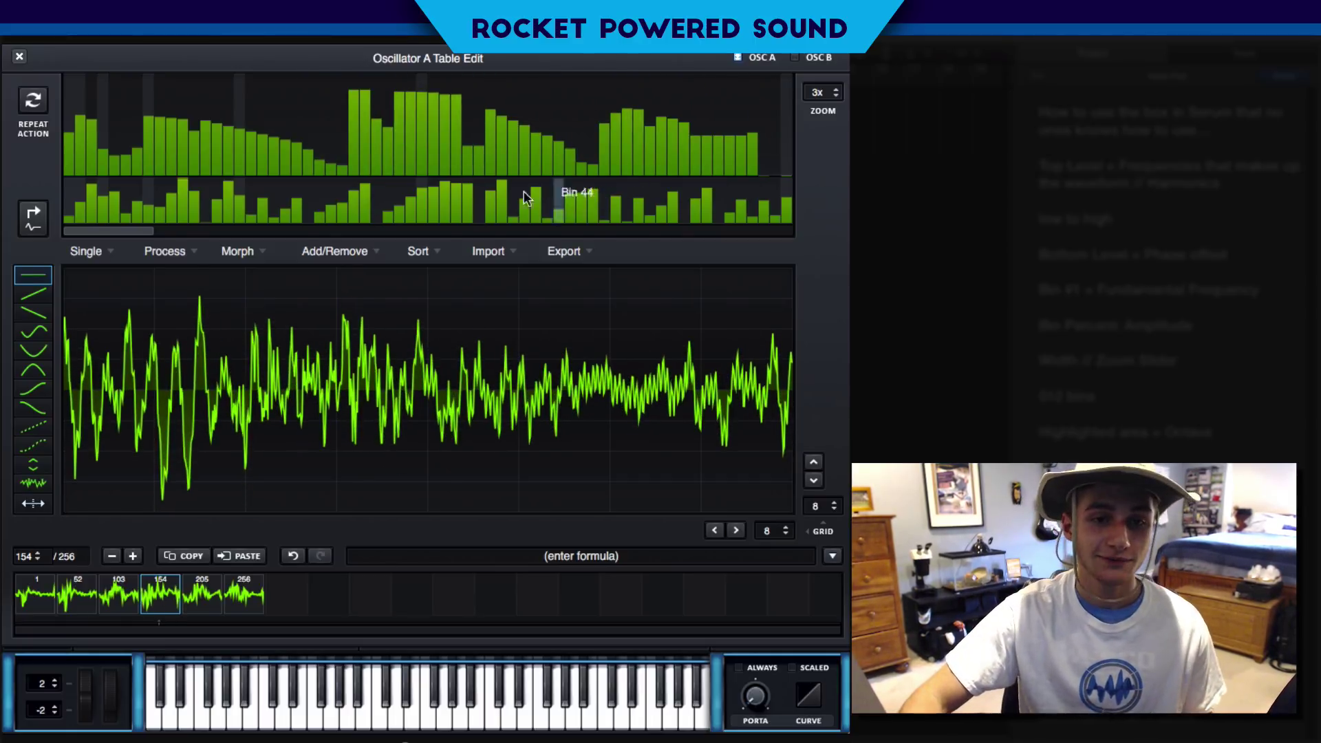
pyautogui.moveTo(421, 123); pyautogui.dragTo(422, 81)
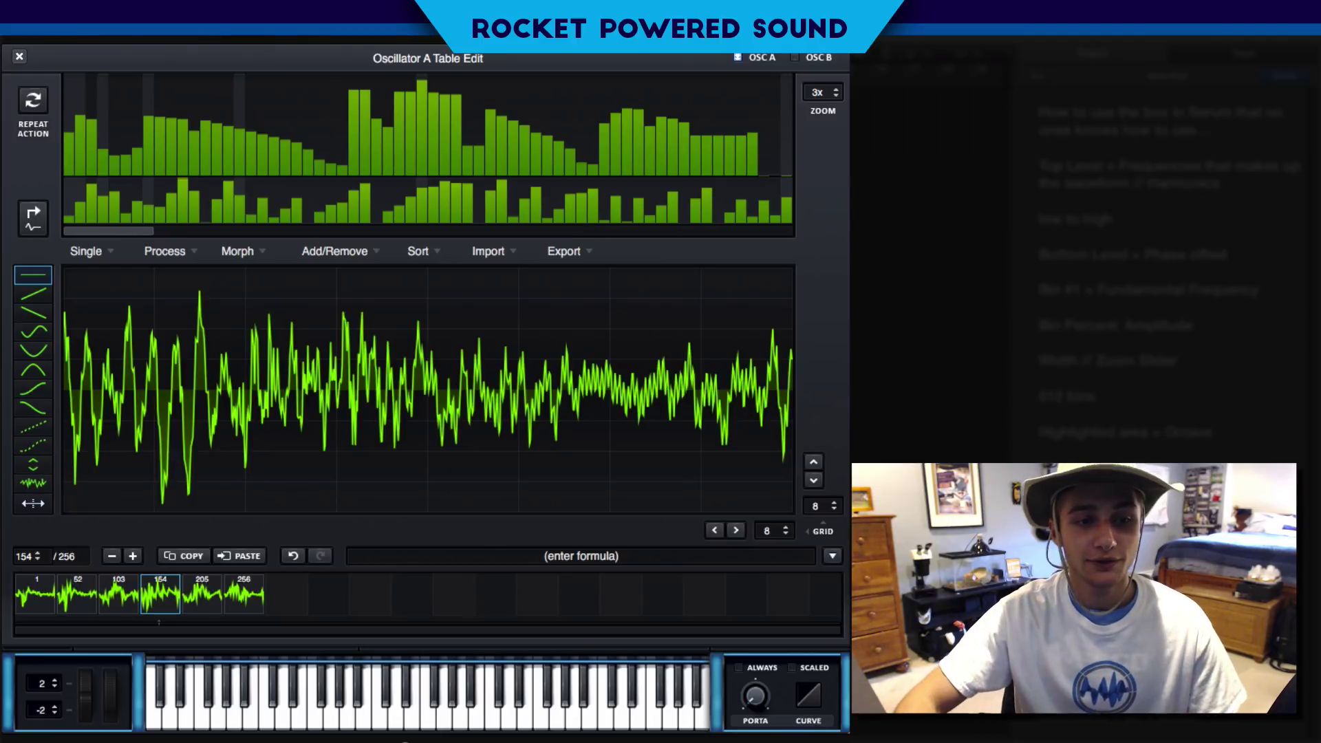
# Step: Close the wavetable editor and view Oscillator A's wavetable categories without choosing another wavetable
pyautogui.click(20, 54)
pyautogui.click(327, 152)
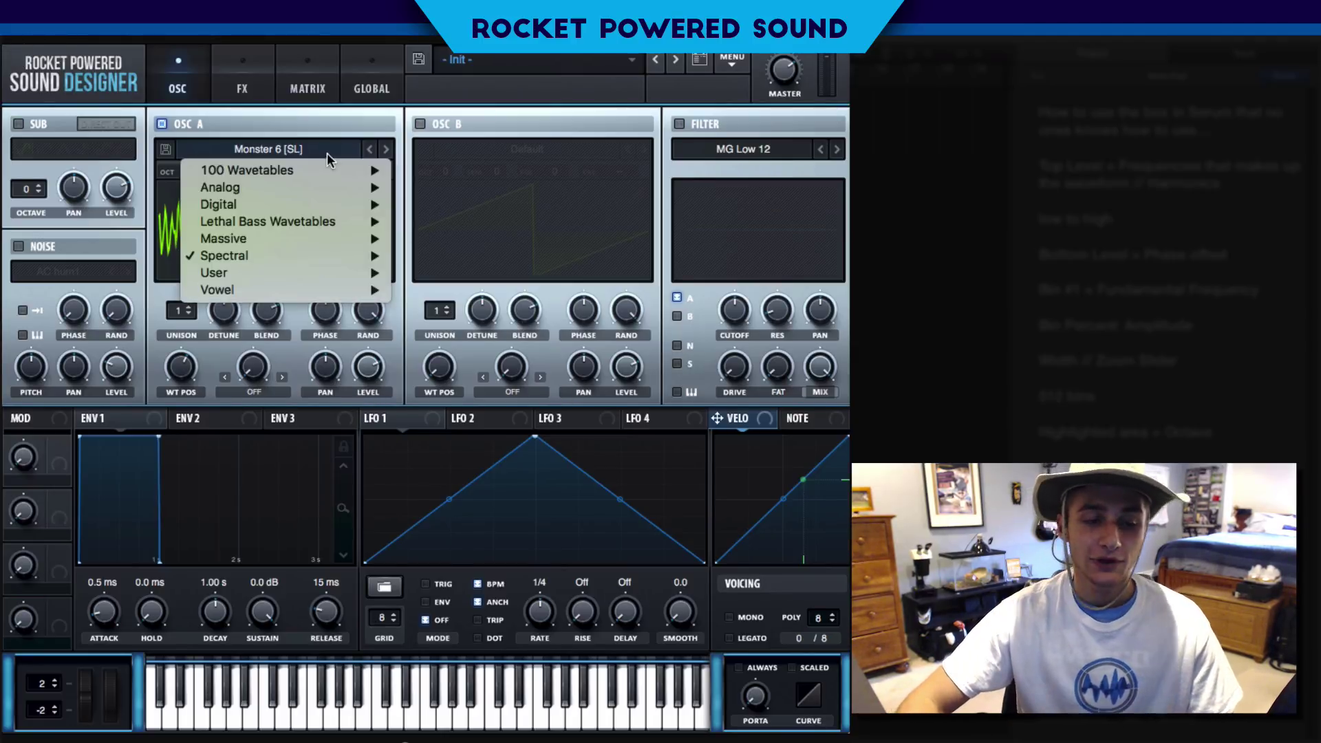
pyautogui.moveTo(347, 255)
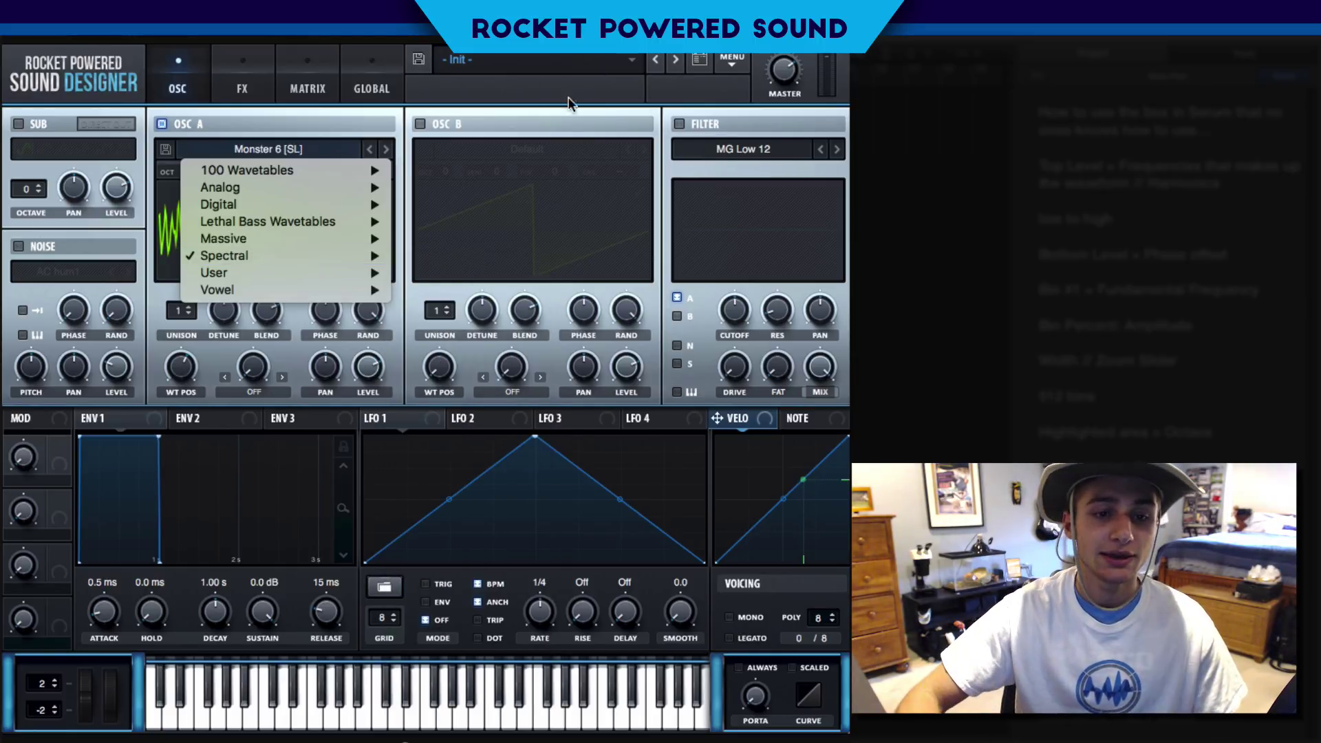
pyautogui.click(569, 142)
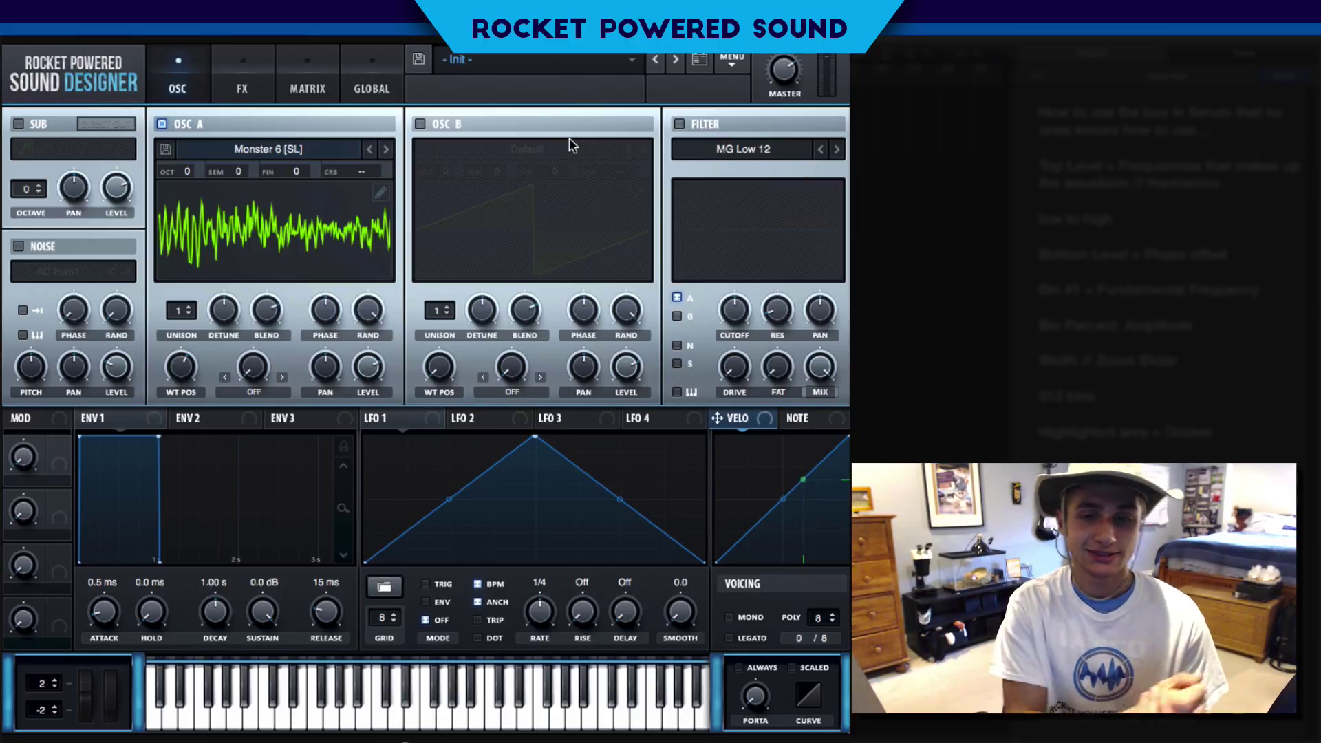